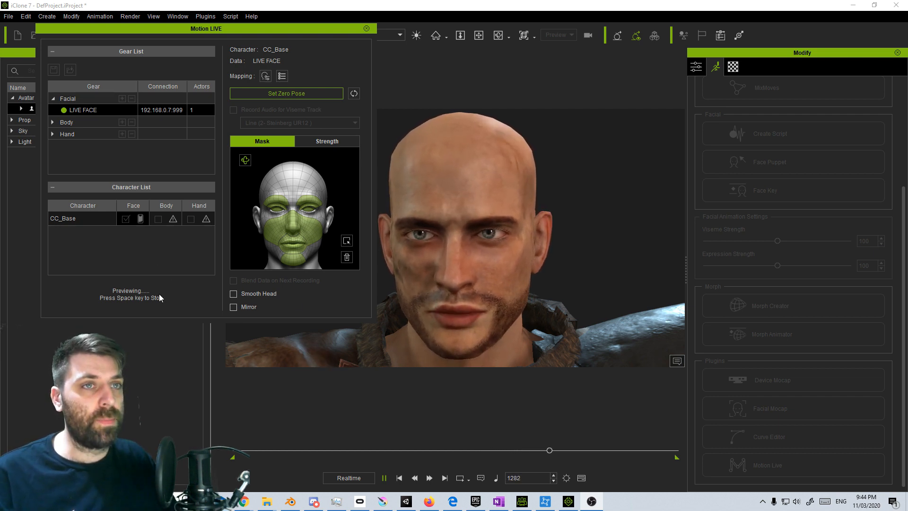
Stop the live preview, record a facial motion take onto the CC_Base character, and close Motion LIVE
key("space")
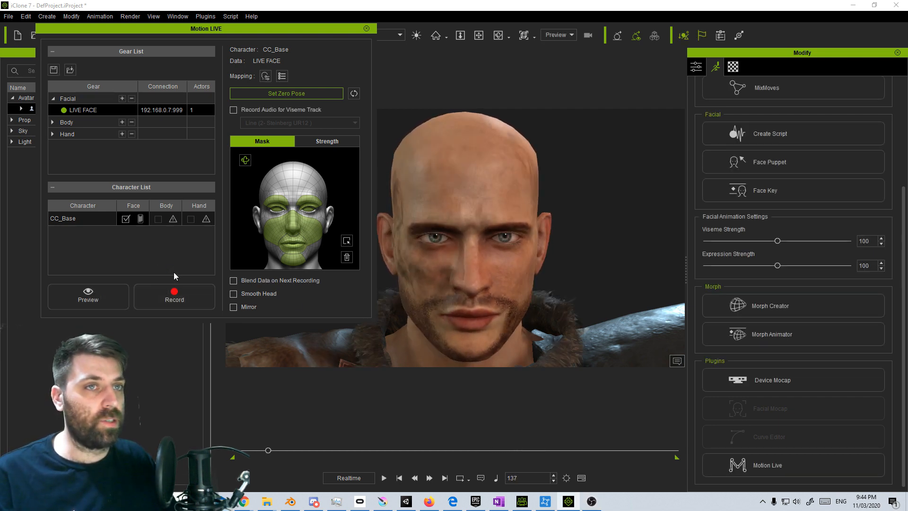
left_click(185, 305)
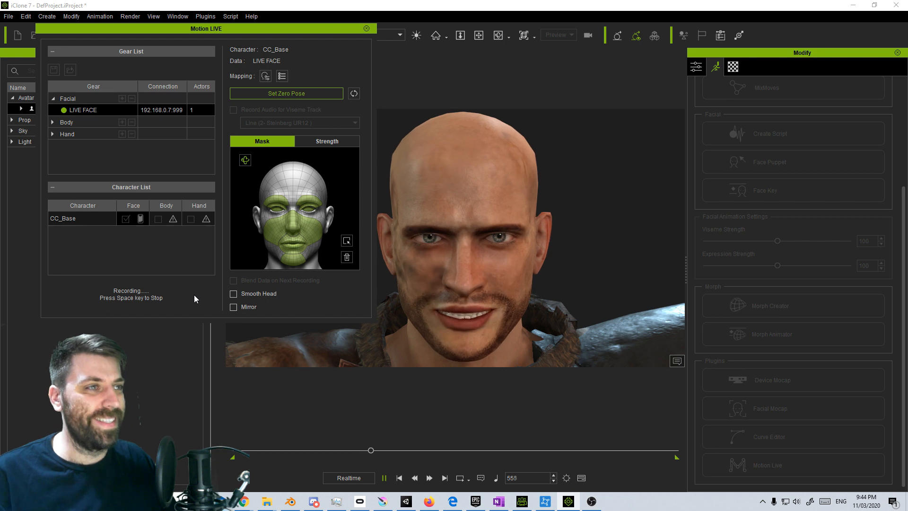
key("space")
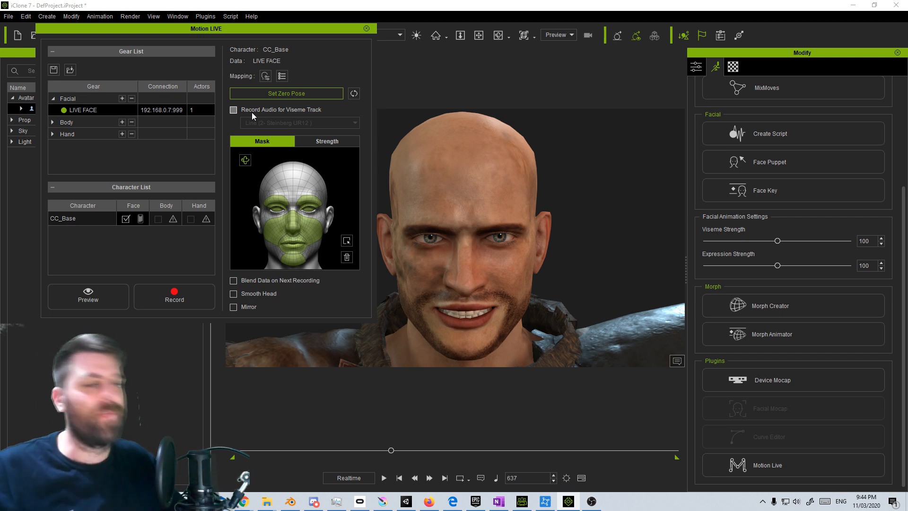
left_click(367, 28)
left_click(411, 282)
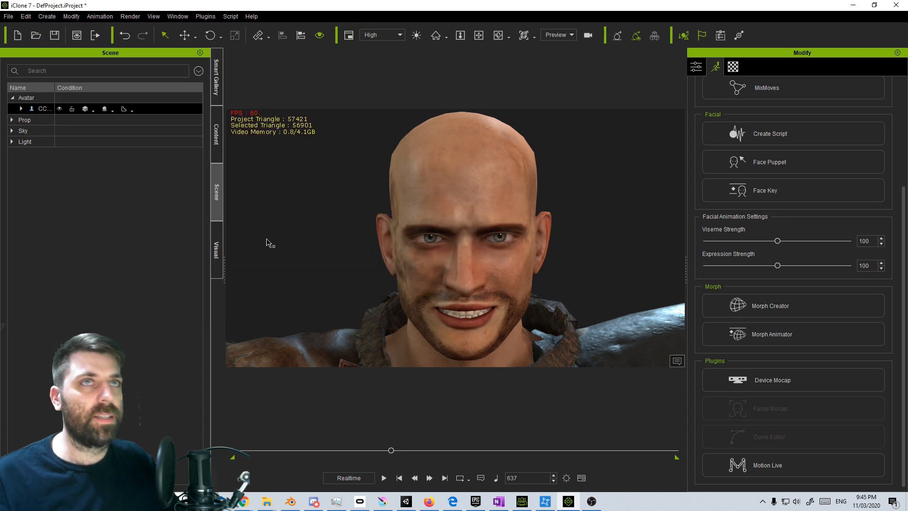
Export the character as FBX with the Blender preset, frames 1 to 650, saved as Bruce in the CharacterTes folder
left_click(9, 16)
mouse_move(42, 93)
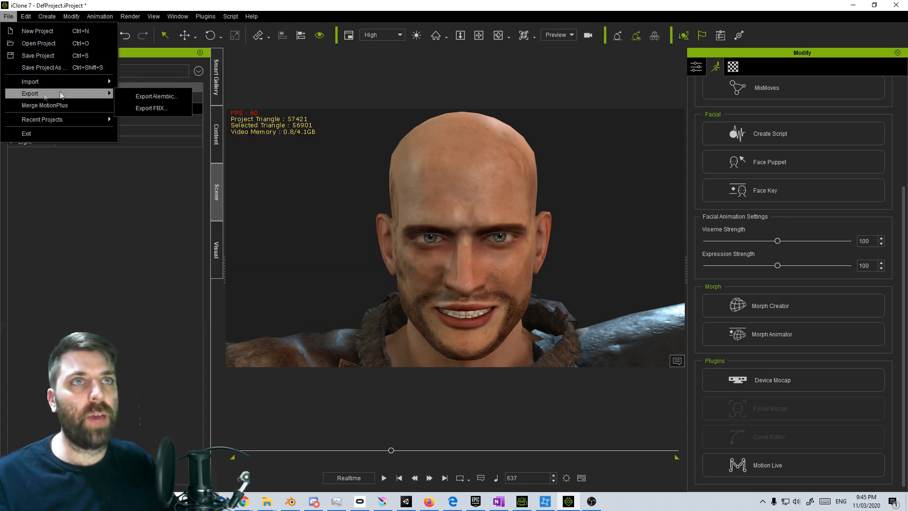
left_click(172, 110)
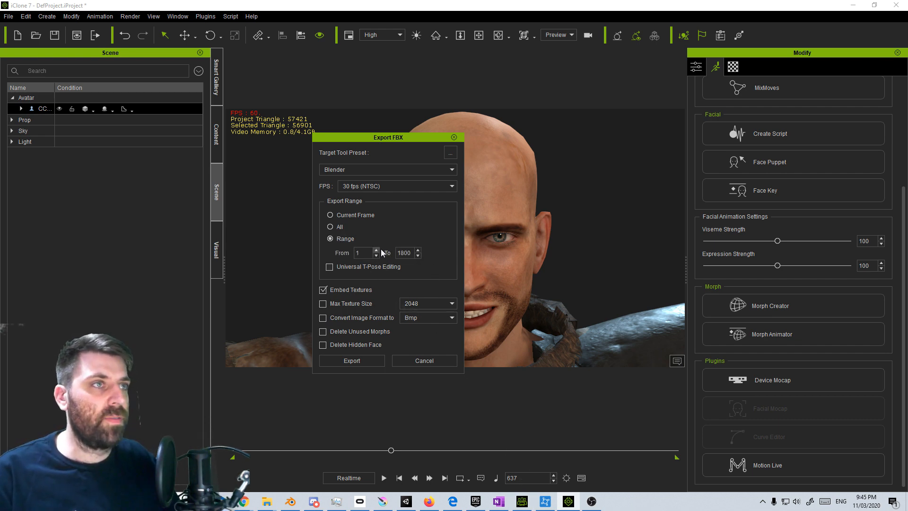
type("650")
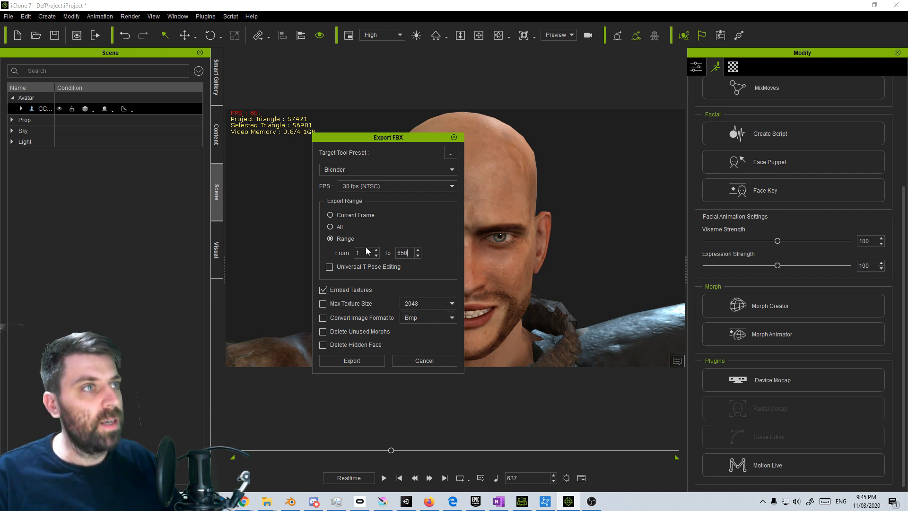
left_click(360, 361)
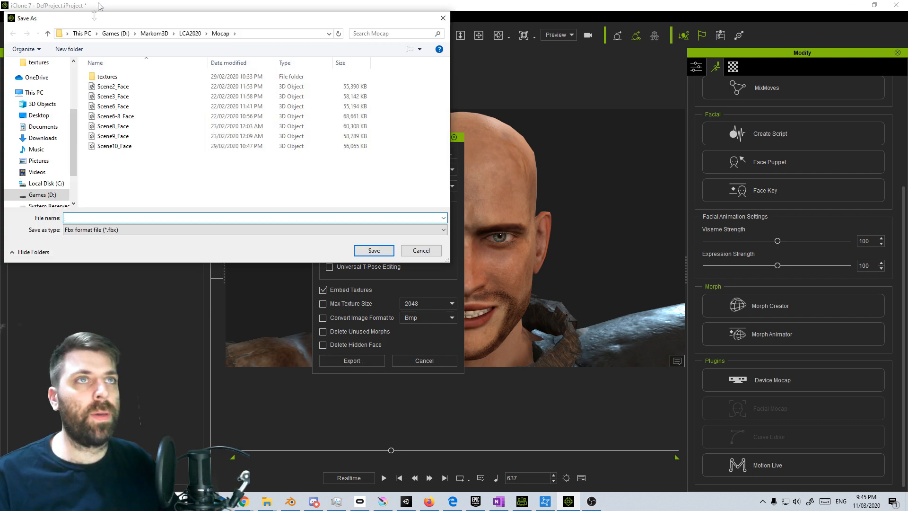
type("Bruce")
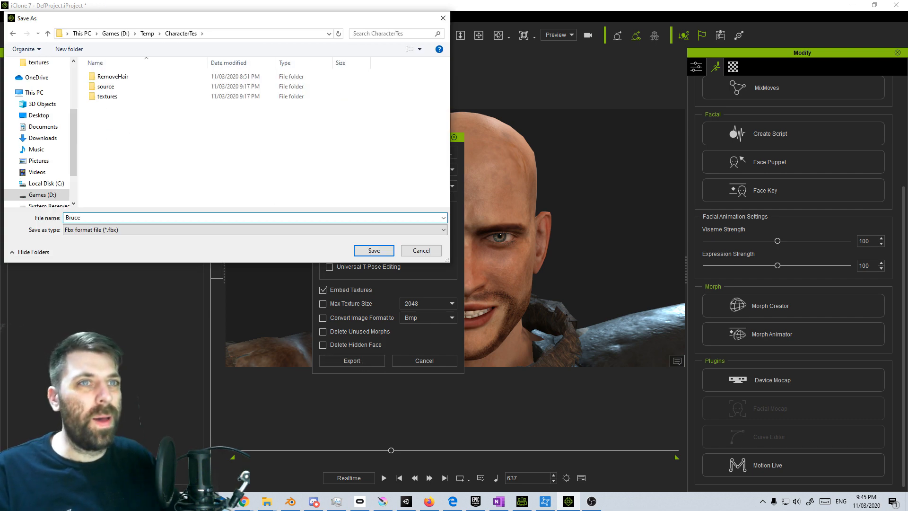
left_click(362, 251)
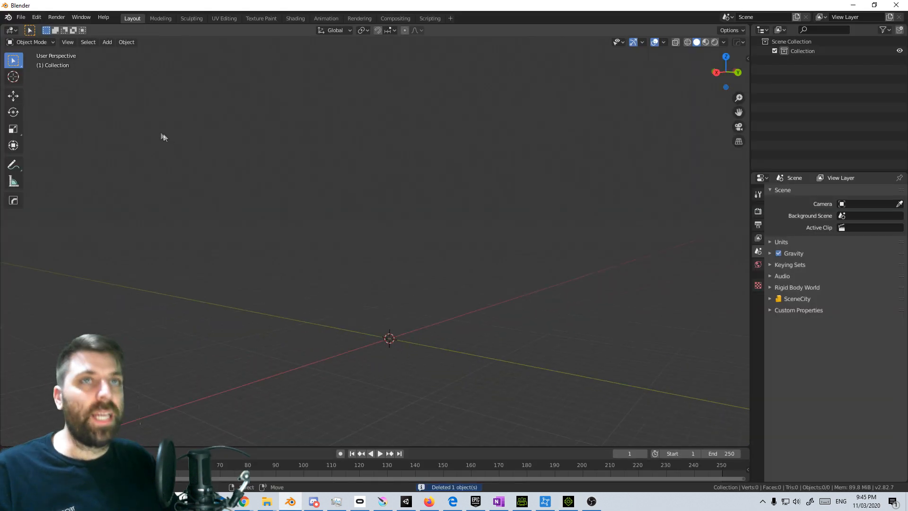
In Blender, import Bruce.fbx from the CharacterTes folder into the empty scene
left_click(21, 17)
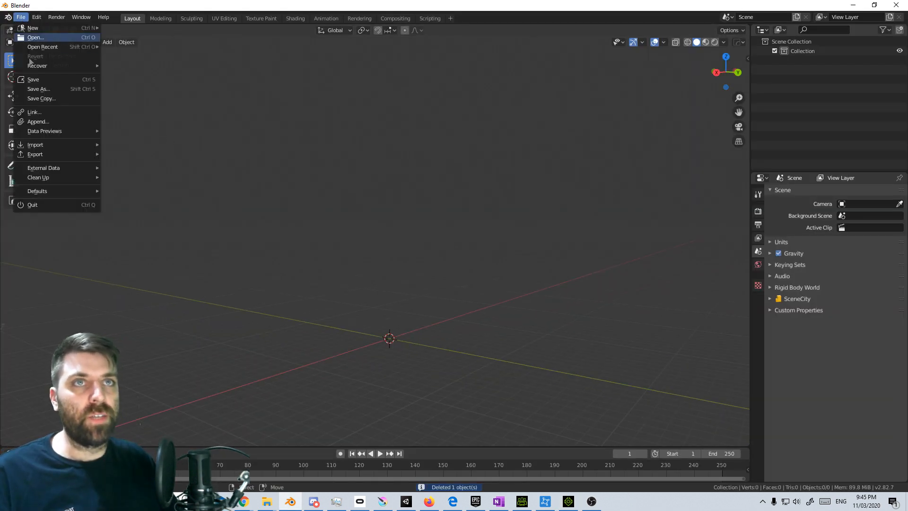
mouse_move(35, 145)
left_click(173, 163)
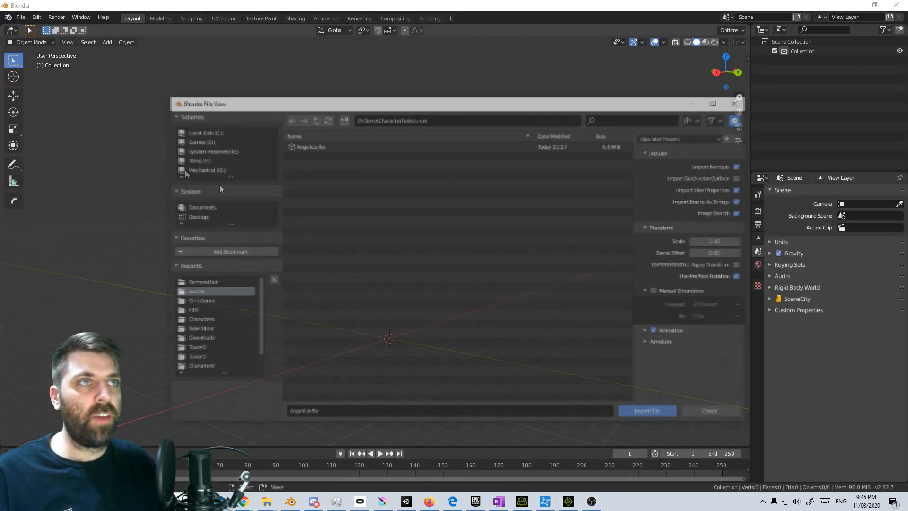
key("BackSpace")
left_click(307, 173)
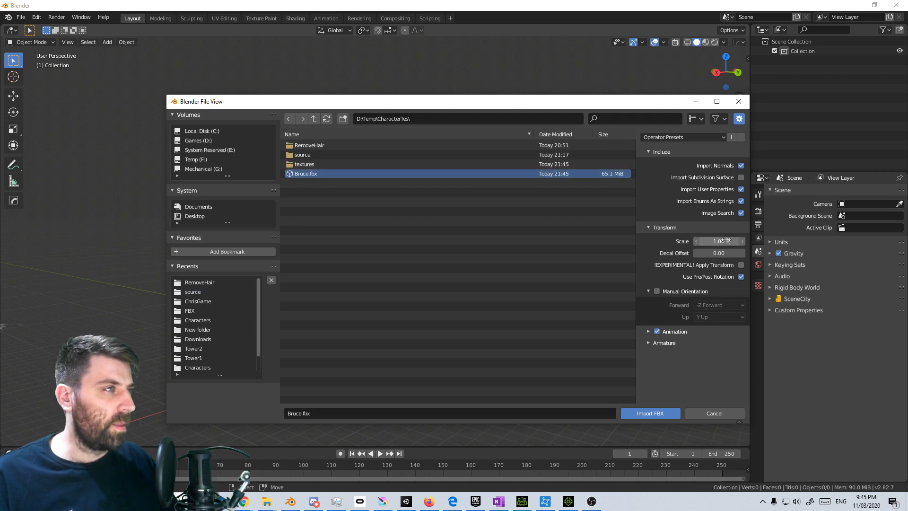
left_click(644, 415)
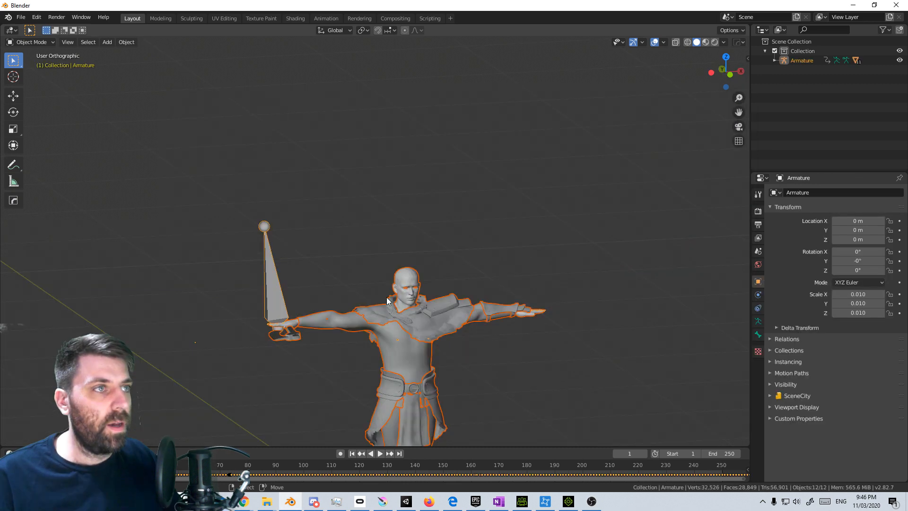
Select the character's body mesh and play back the imported facial animation
scroll(438, 332, "up", 3)
middle_click_drag(438, 332, 336, 251, "shift")
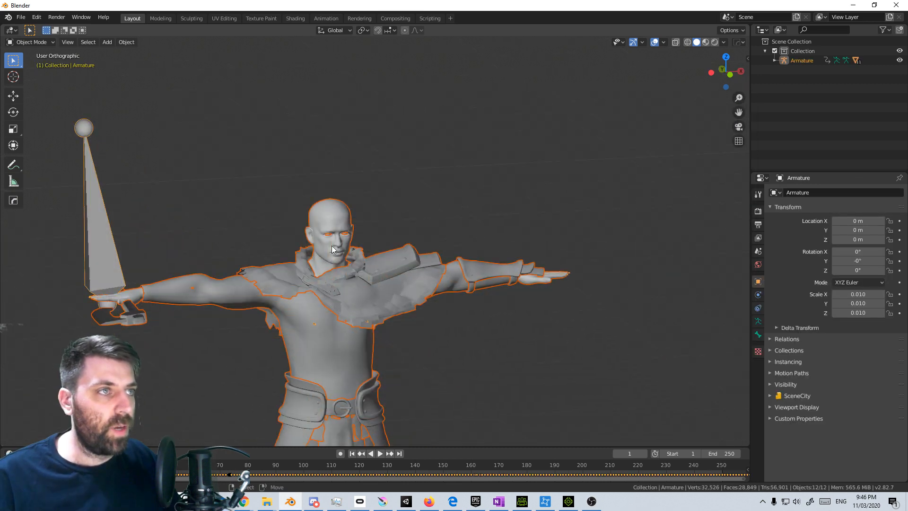
scroll(337, 251, "up", 3)
middle_click_drag(355, 389, 363, 382)
left_click(362, 382)
left_click(379, 454)
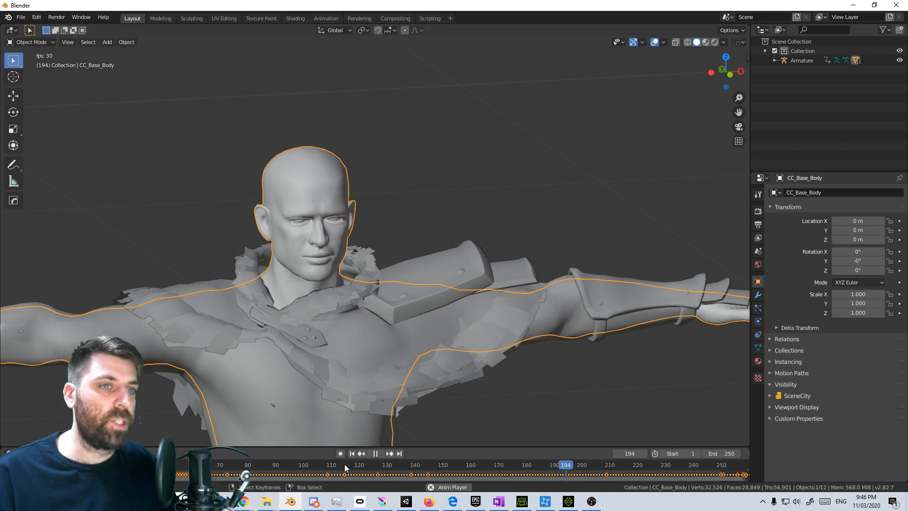
left_click(375, 454)
Set the timeline's end frame to 600
left_click(723, 454)
type("600")
key("Return")
Examine the body mesh's shape keys, checking how their values drive the face at frame 127
scroll(357, 351, "down", 2)
middle_click_drag(357, 351, 422, 248)
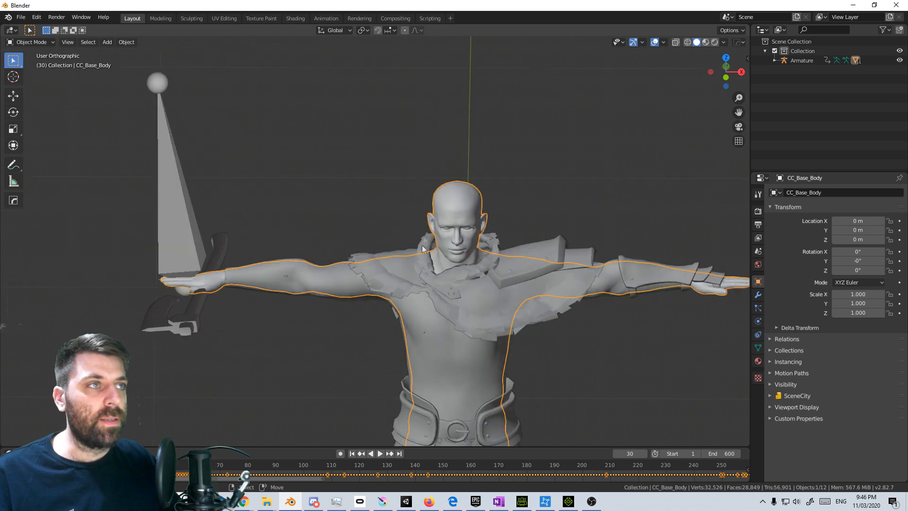
middle_click_drag(475, 233, 492, 130)
scroll(507, 129, "up", 4)
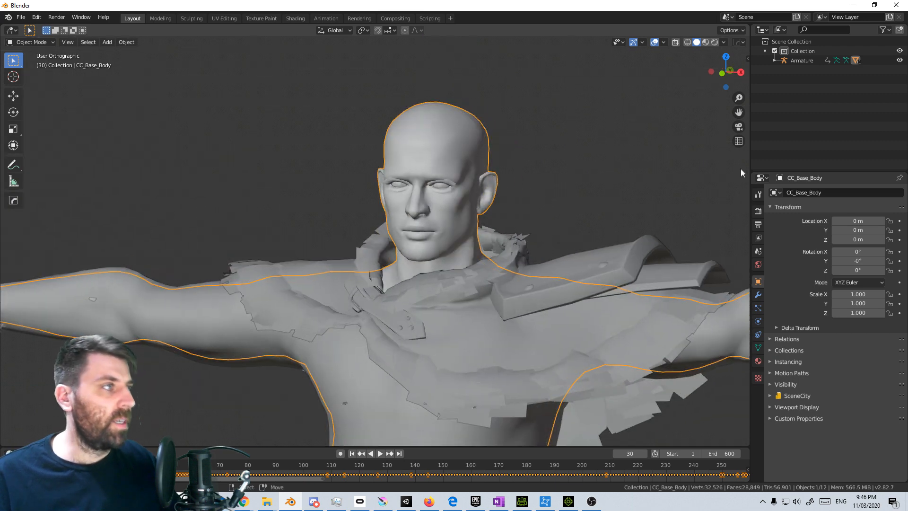
left_click(758, 347)
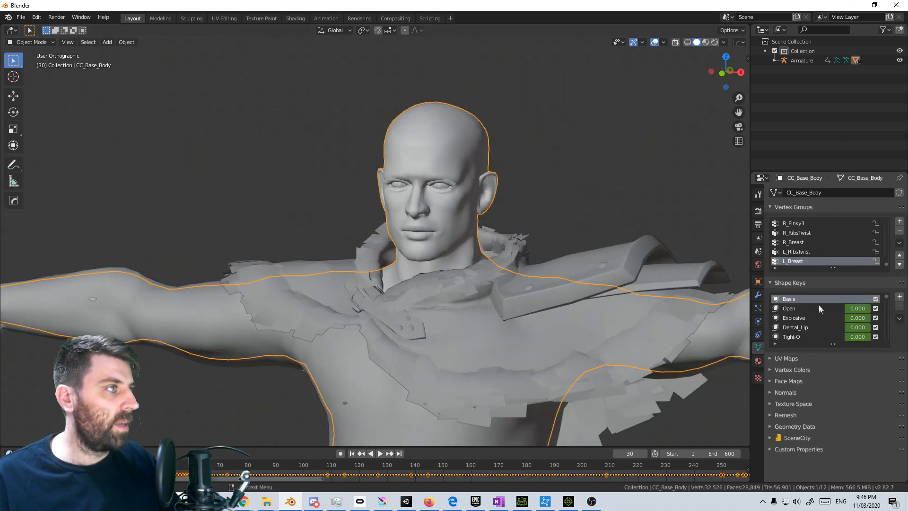
scroll(818, 304, "down", 5)
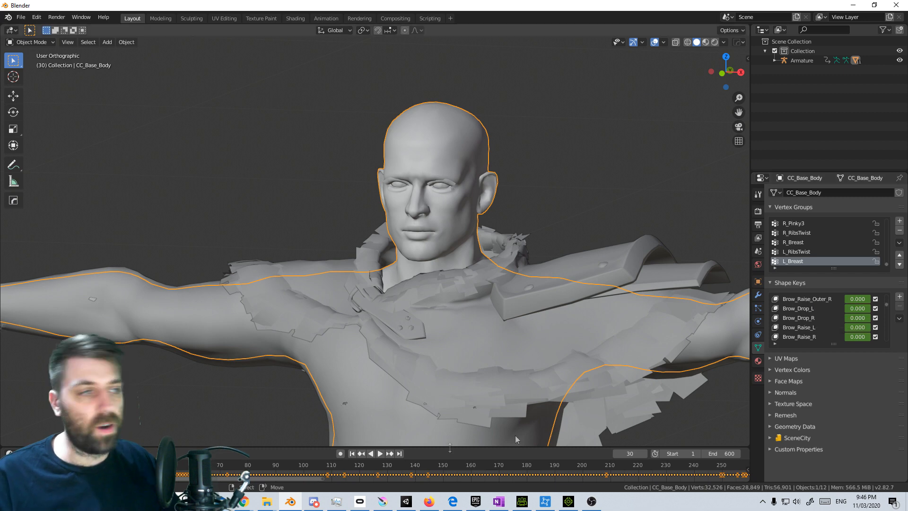
left_click(379, 475)
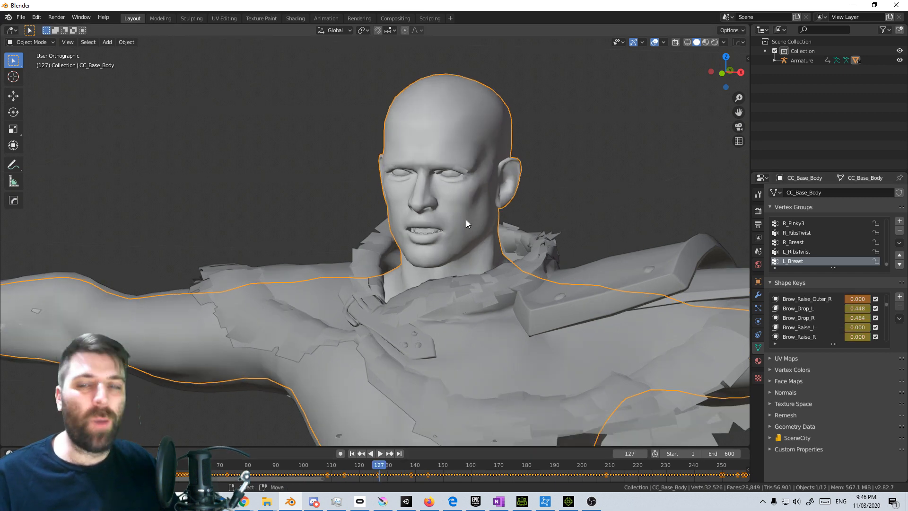
Select the character's armature and set its viewport display to In Front
scroll(512, 259, "down", 4)
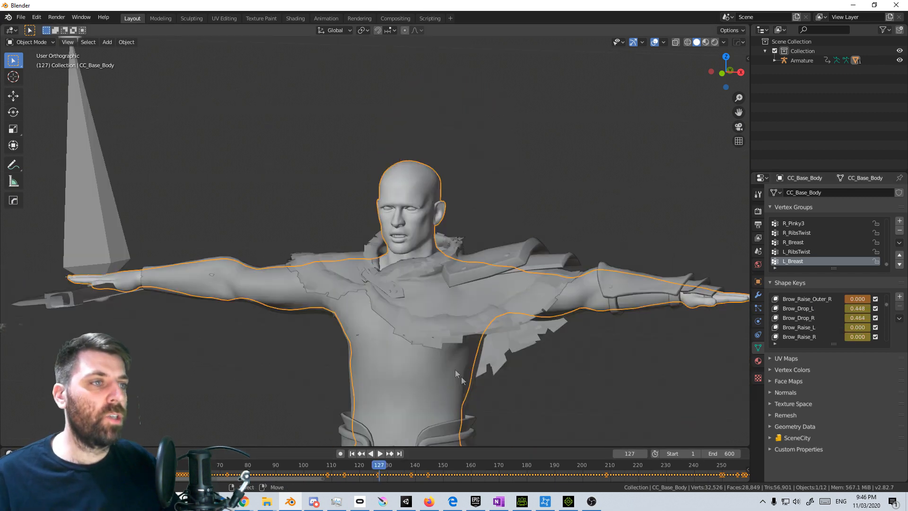
middle_click_drag(454, 372, 431, 334, "shift")
scroll(306, 405, "down", 4)
middle_click_drag(416, 406, 413, 369, "shift")
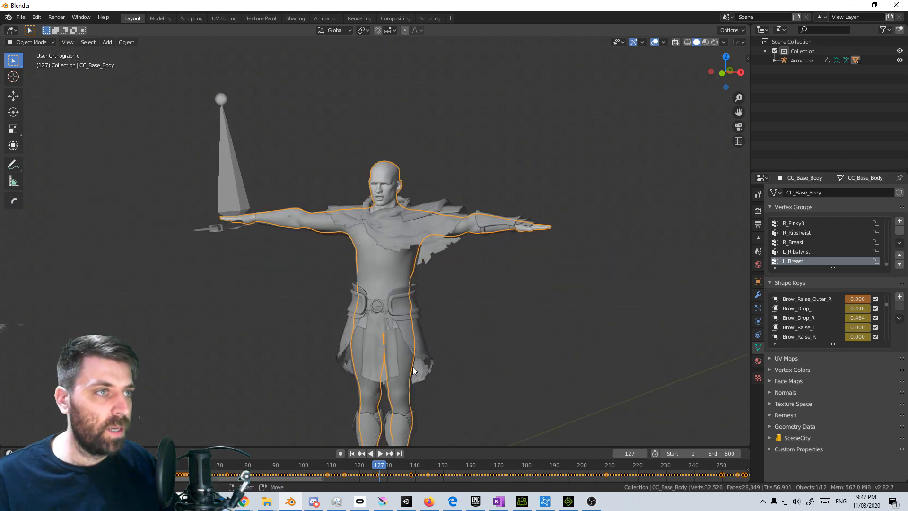
scroll(413, 370, "down", 3)
left_click(406, 378)
scroll(420, 380, "up", 2)
scroll(435, 197, "up", 6)
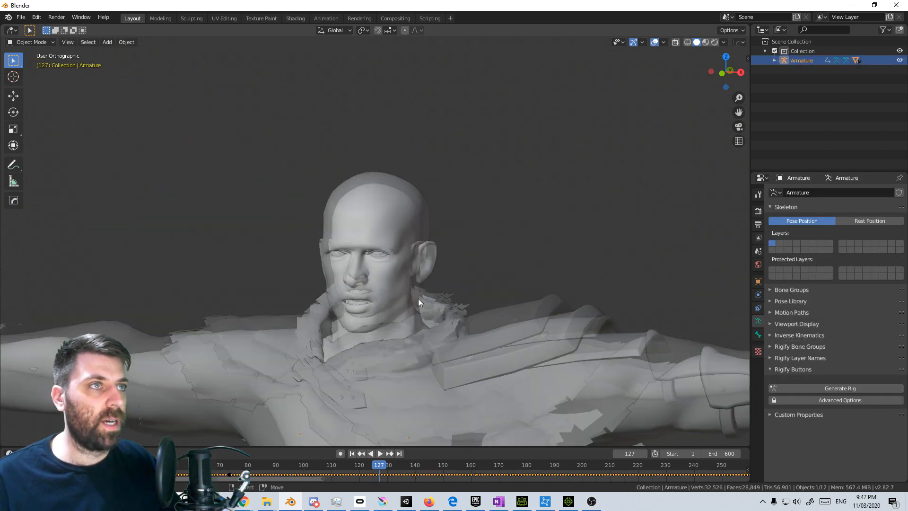
left_click(758, 281)
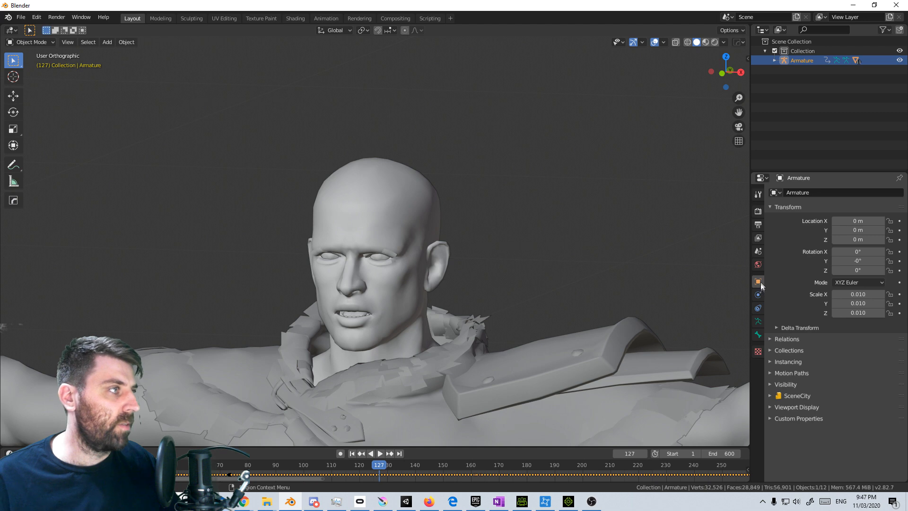
left_click(770, 384)
left_click(757, 320)
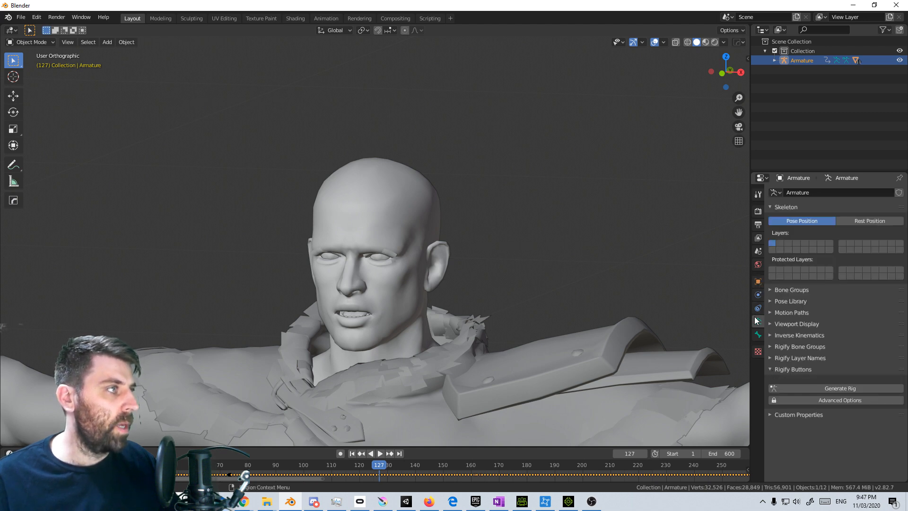
left_click(771, 324)
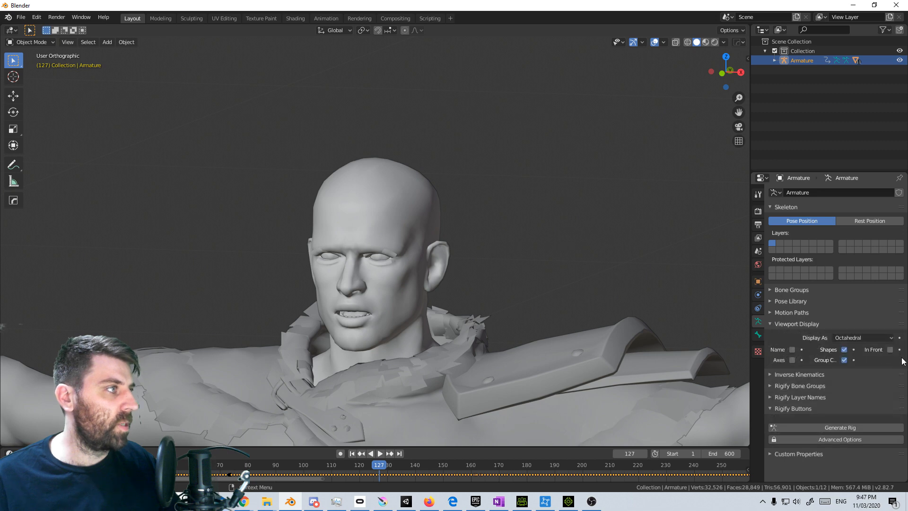
left_click(890, 349)
Switch the armature to Pose Mode and select the JawRoot bone in the face
middle_click_drag(472, 333, 235, 271)
scroll(555, 325, "down", 5)
scroll(606, 322, "up", 1)
scroll(607, 322, "up", 9)
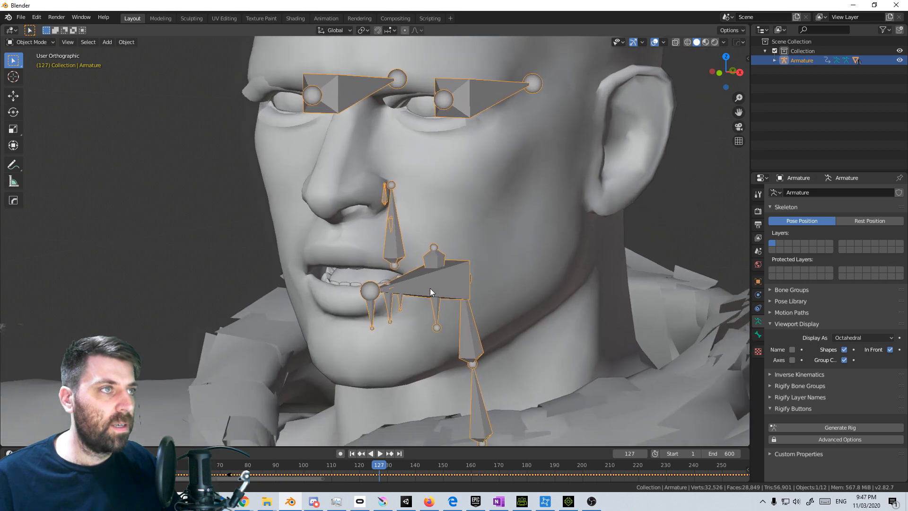
middle_click_drag(430, 288, 416, 263, "shift")
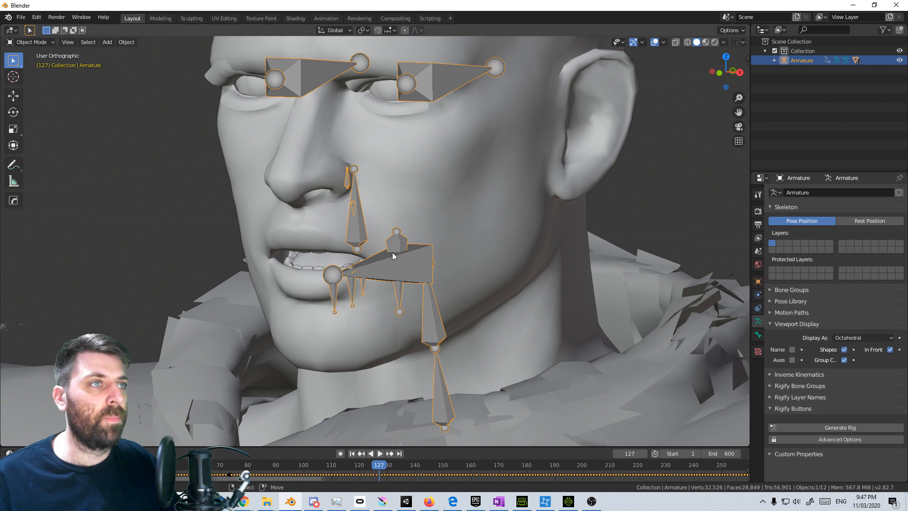
left_click(47, 42)
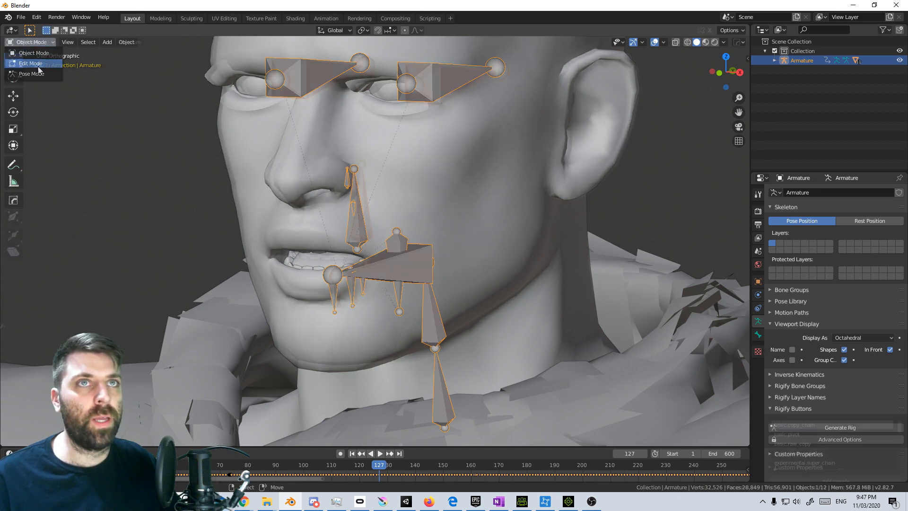
left_click(30, 63)
left_click(33, 43)
left_click(37, 71)
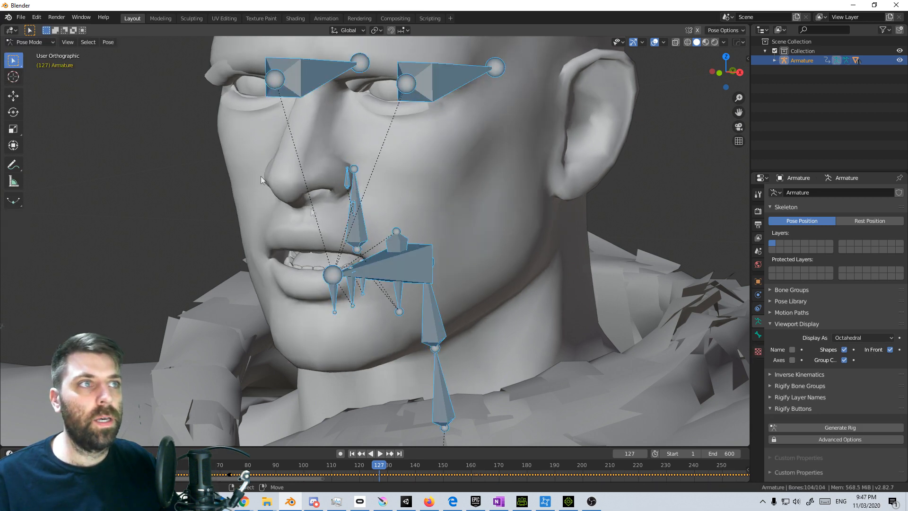
left_click(400, 247)
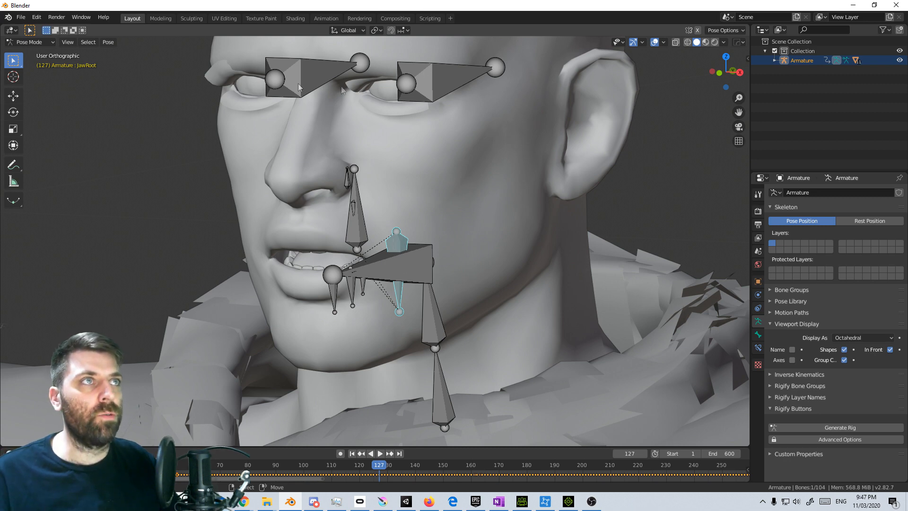
Scrub the animation to frame 214 to compare the facial bones with the face's movement
scroll(298, 87, "down", 2)
left_click(42, 43)
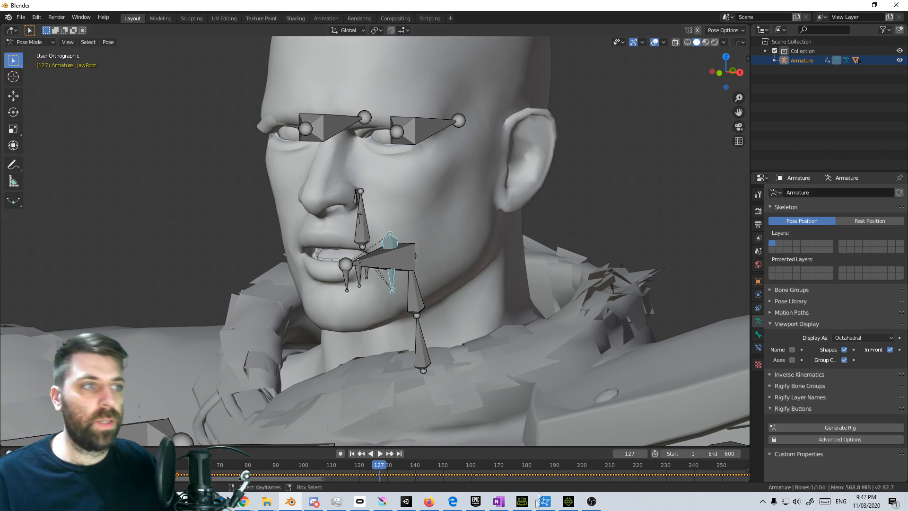
left_click_drag(378, 471, 621, 477)
scroll(456, 314, "down", 5)
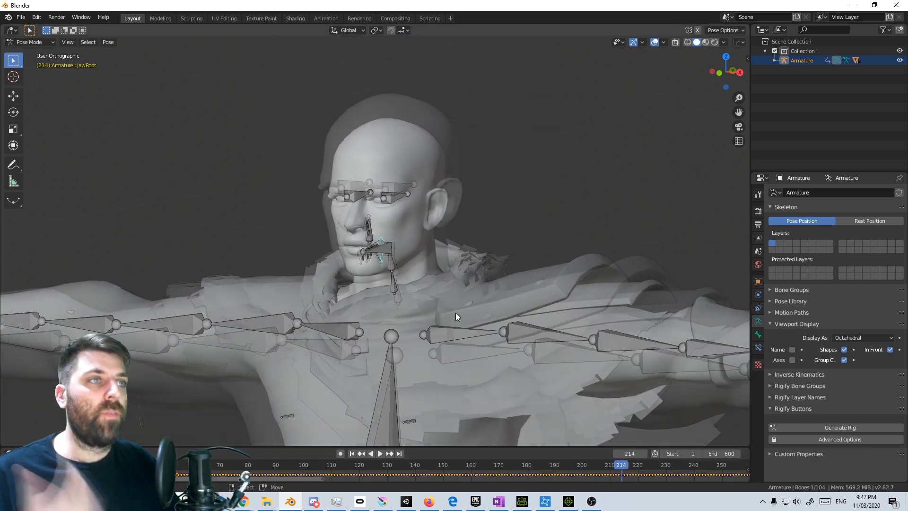
Examine the full-body skeleton against the character mesh from the front view
key("KP_1")
key("z")
left_click(354, 298)
scroll(350, 302, "down", 10)
scroll(443, 269, "up", 2)
mouse_move(345, 306)
middle_mouse_down("shift")
mouse_move(443, 269)
mouse_move(352, 353)
middle_mouse_up("shift")
scroll(442, 269, "up", 8)
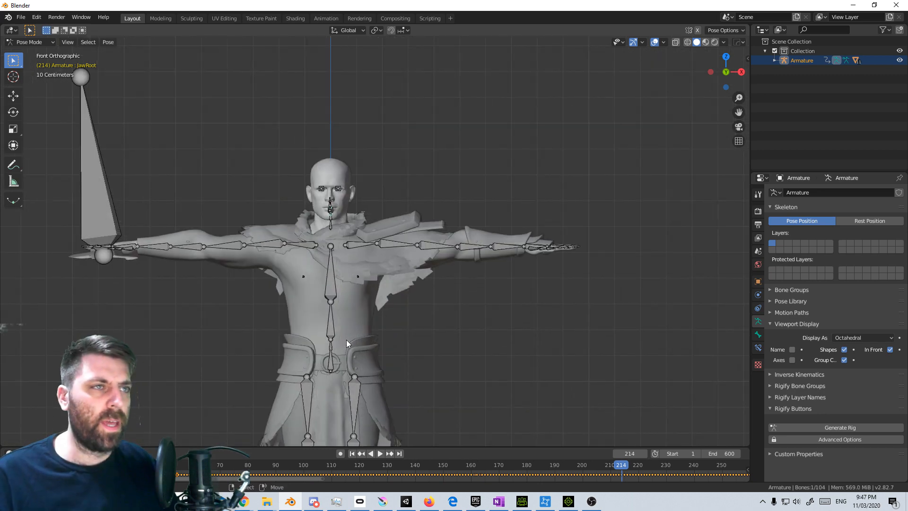
Return the armature to Object Mode and select the CC_Base_Body mesh
scroll(308, 258, "up", 7)
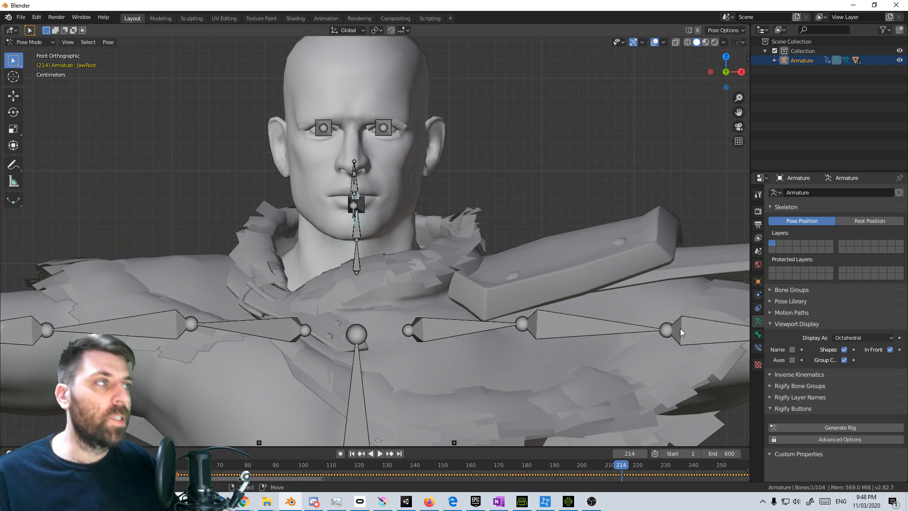
left_click(29, 42)
left_click(26, 52)
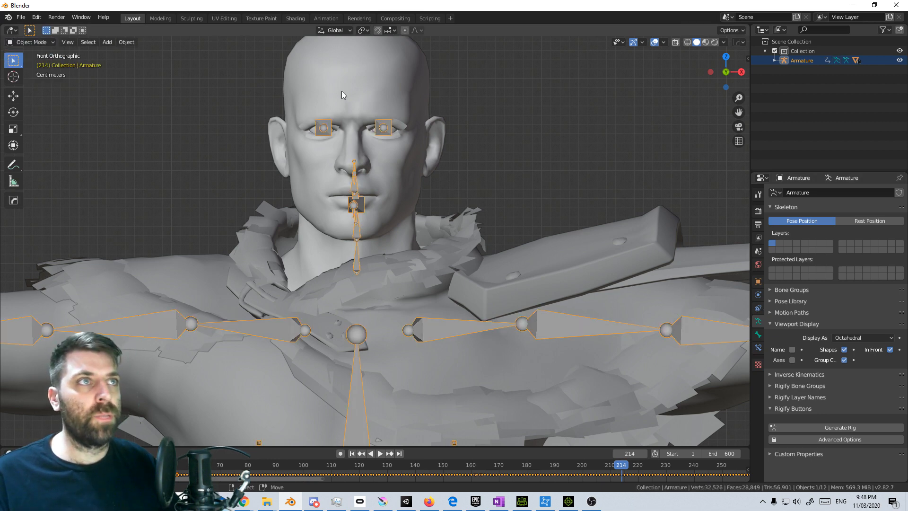
left_click(345, 97)
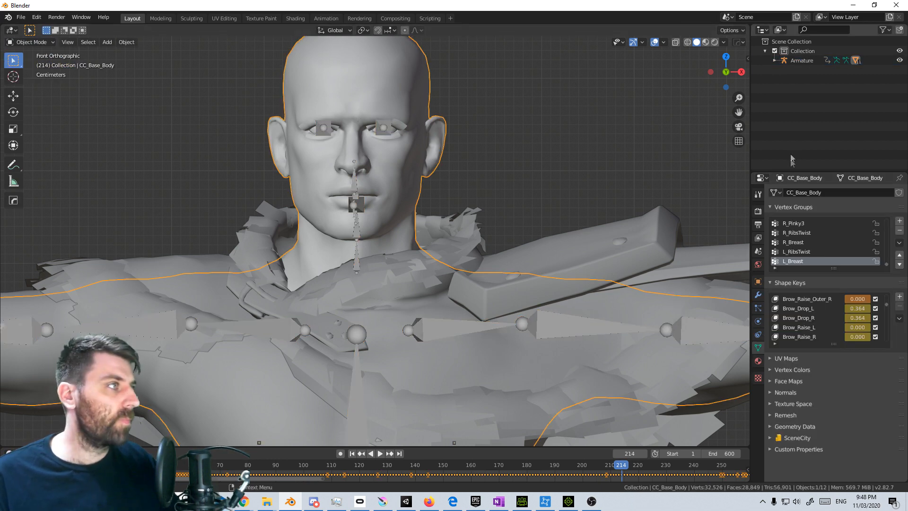
Enlarge the body mesh's vertex group list and sort the groups by name
left_click_drag(833, 268, 853, 422)
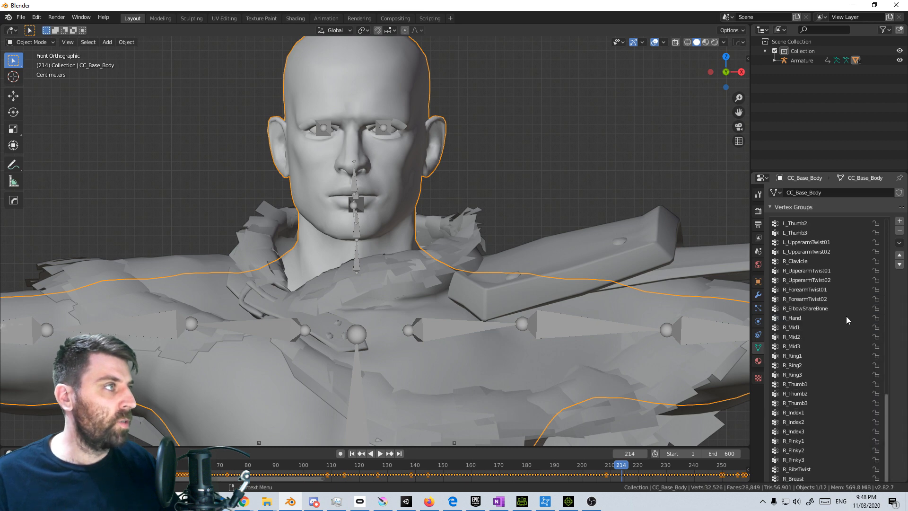
scroll(837, 322, "up", 15)
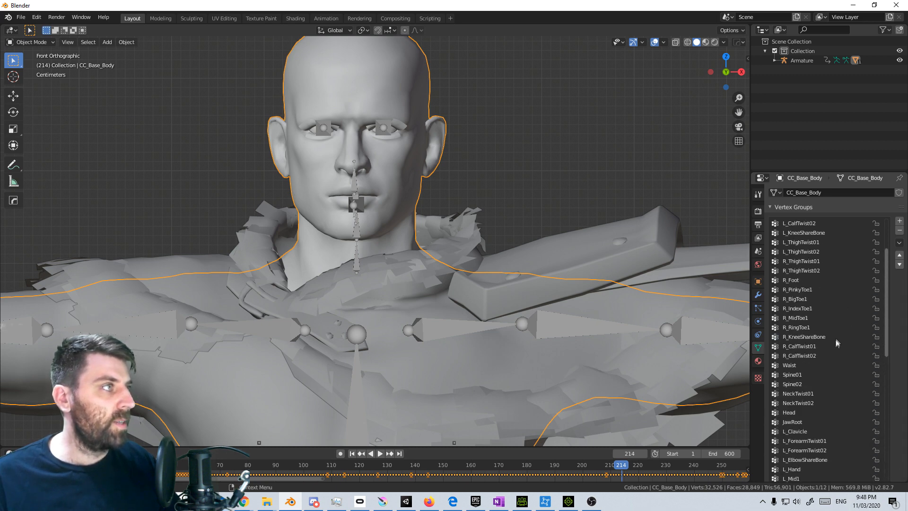
scroll(833, 253, "up", 1)
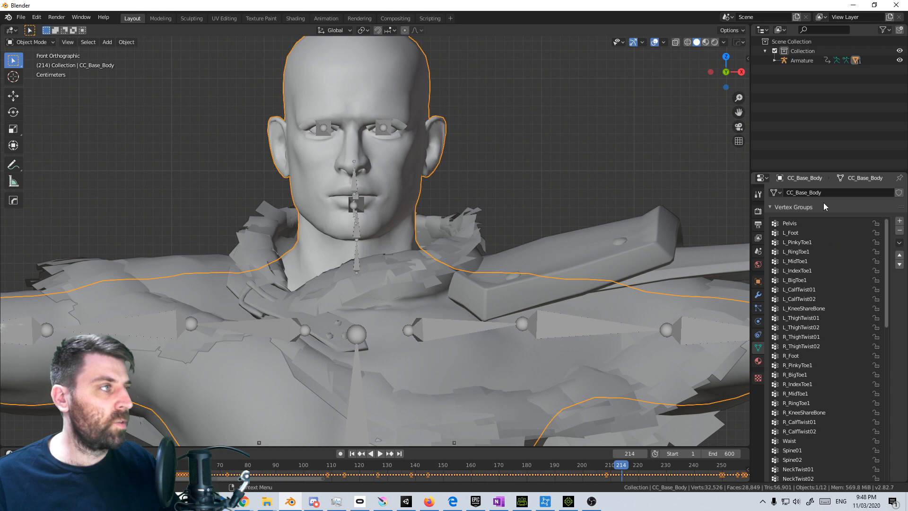
left_click(900, 243)
left_click(866, 252)
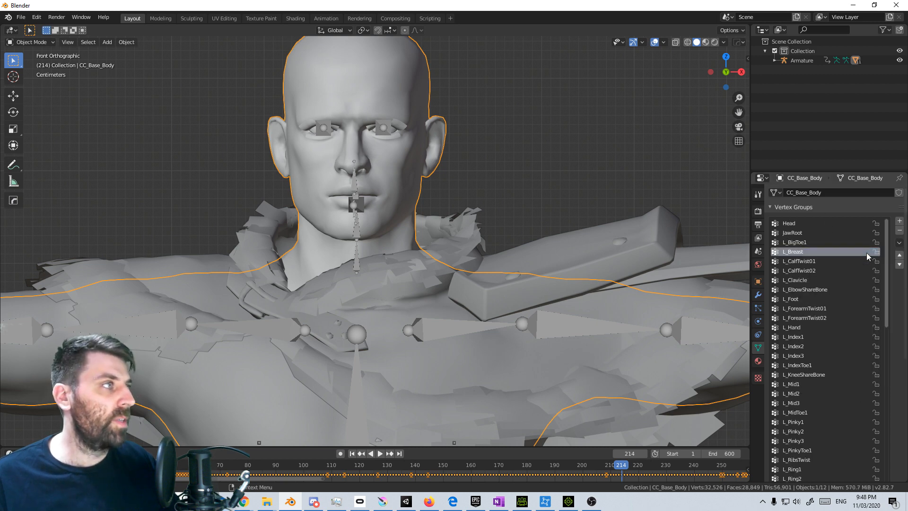
left_click(867, 252)
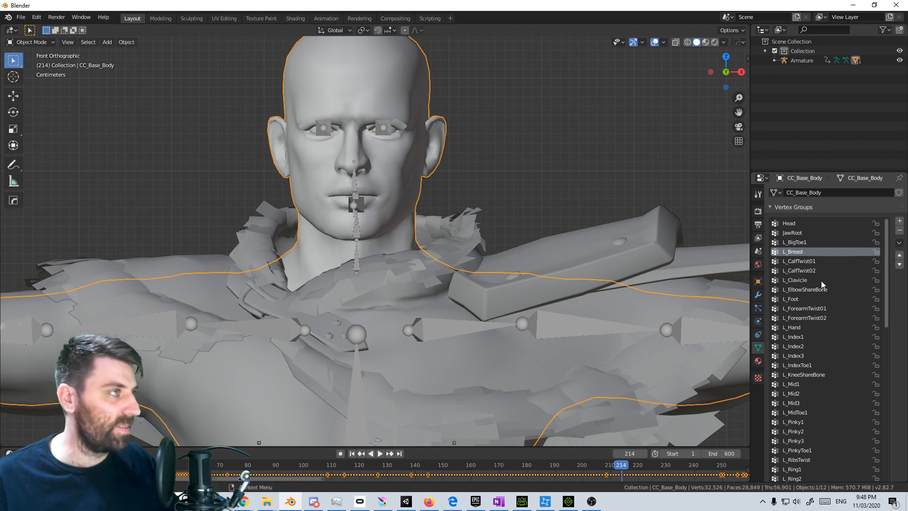
Lock the body mesh's JawRoot vertex group and look through the remaining groups for other facial ones
left_click(876, 233)
scroll(822, 375, "down", 11)
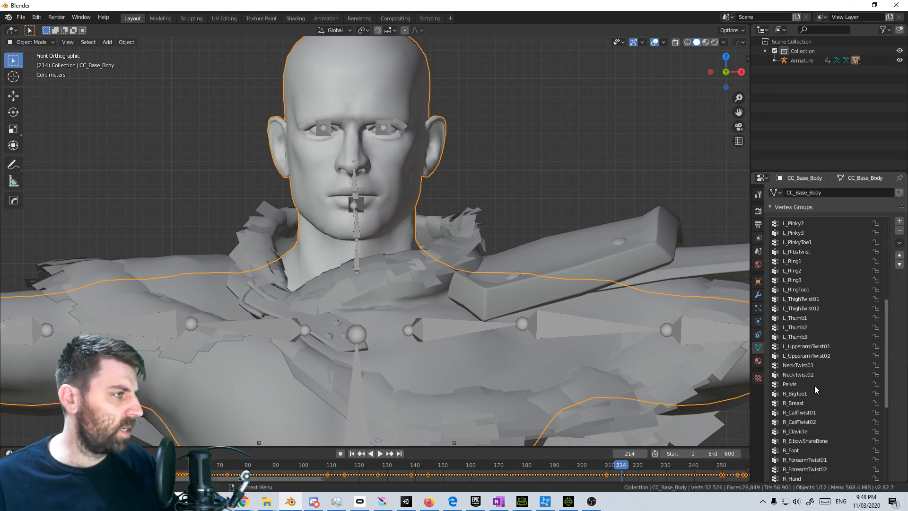
scroll(813, 378, "down", 2)
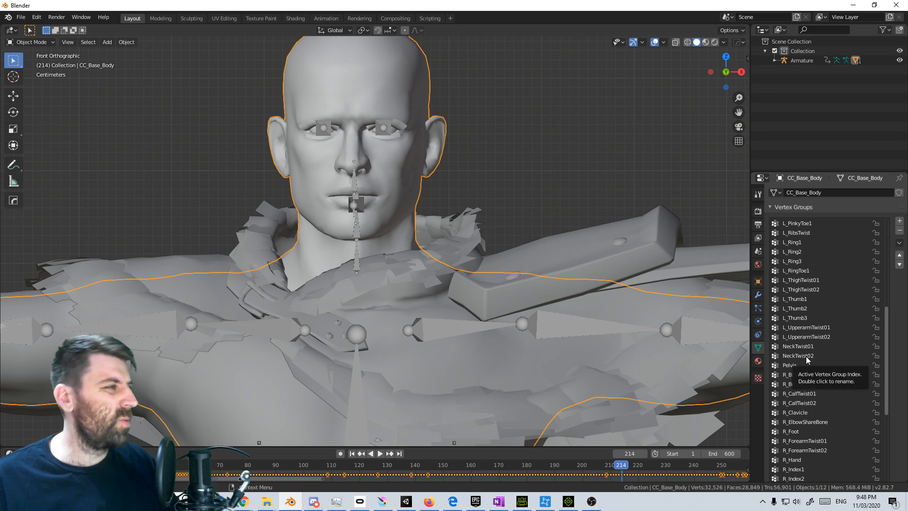
scroll(809, 361, "down", 13)
scroll(808, 361, "down", 16)
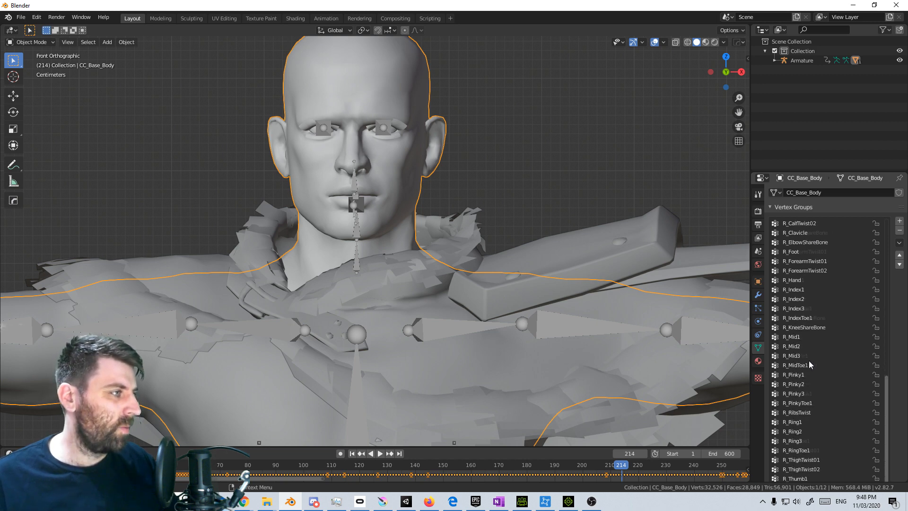
scroll(853, 400, "up", 20)
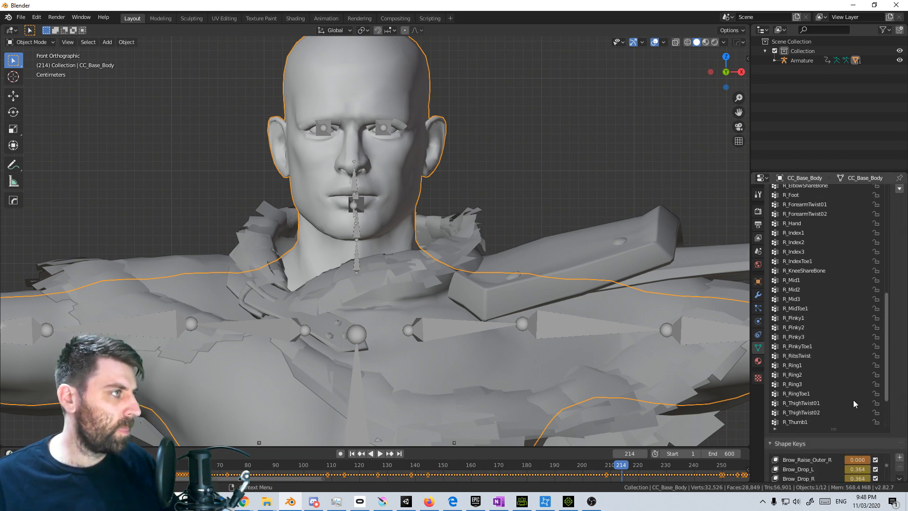
scroll(854, 399, "up", 18)
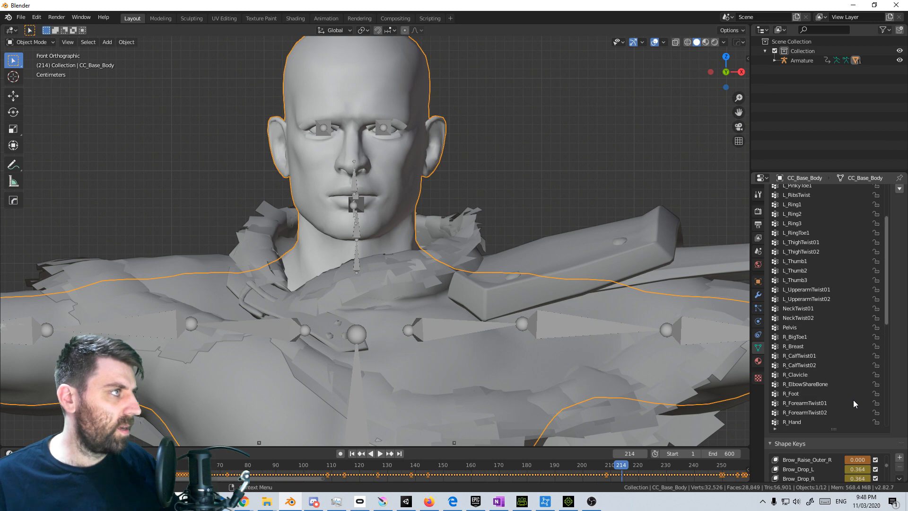
scroll(529, 203, "up", 1)
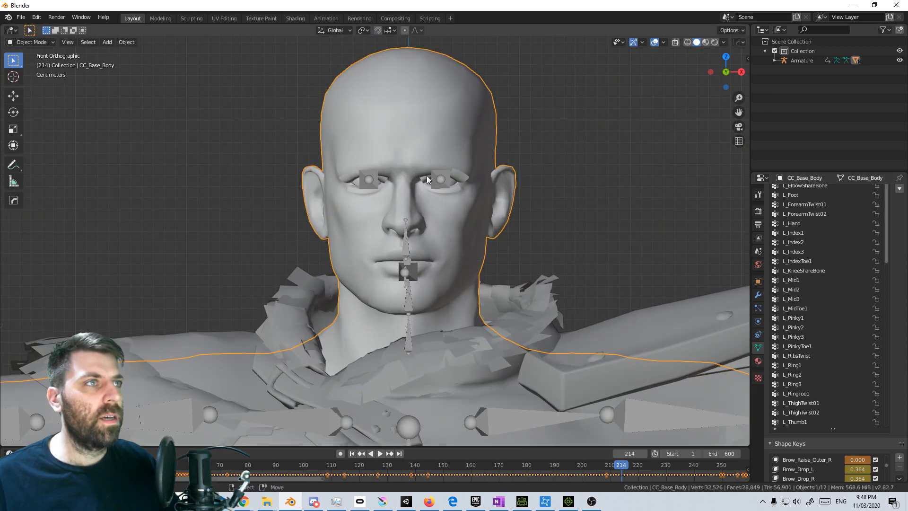
In wireframe shading, select the CC_Base_Eye mesh and lock its R_Eye and L_Eye vertex groups
left_click(430, 182)
left_click(429, 182)
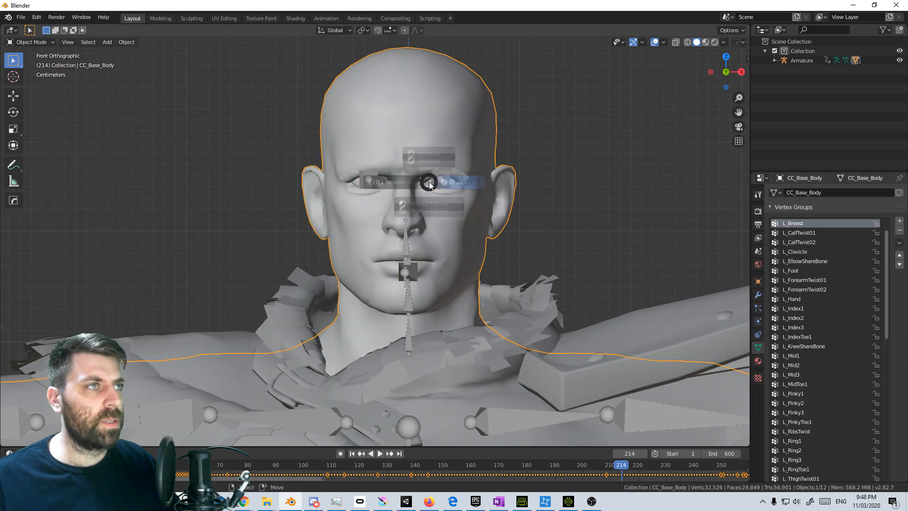
key("shift+z")
scroll(457, 170, "up", 2)
left_click(487, 160)
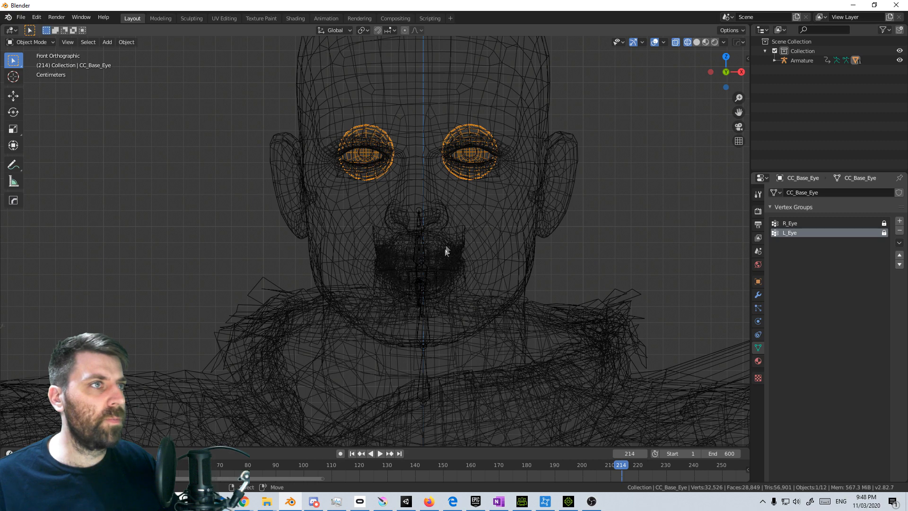
Lock the Teeth01 and Teeth02 vertex groups of the CC_Base_Teeth mesh and hide the mesh
left_click(464, 240)
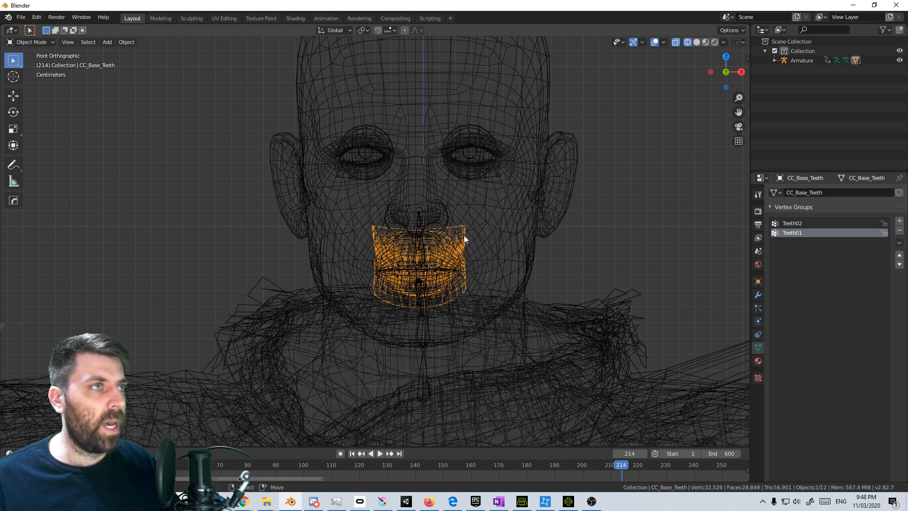
left_click(884, 233)
scroll(470, 268, "down", 10)
middle_click_drag(470, 268, 639, 239)
key("z")
left_click(604, 235)
key("KP_Decimal")
mouse_move(320, 282)
middle_mouse_down()
mouse_move(303, 288)
mouse_move(369, 251)
middle_mouse_up()
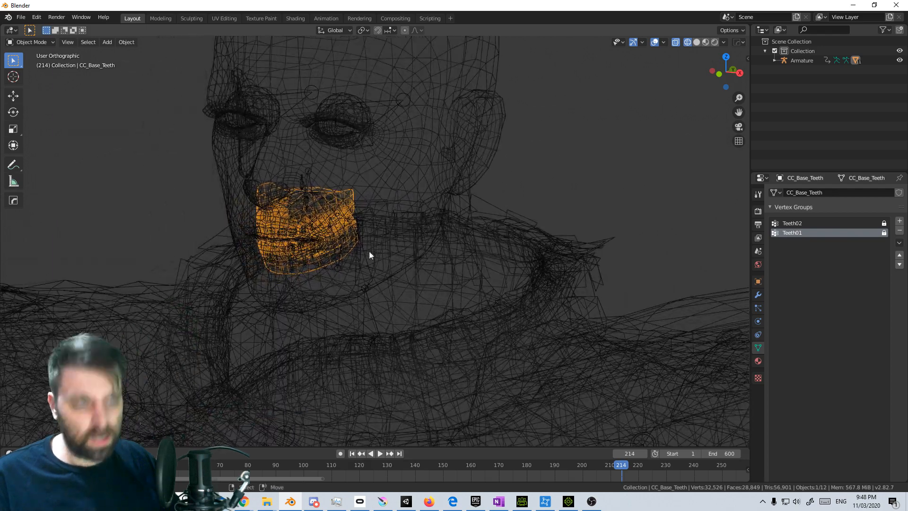
key("h")
Select the CC_Base_Tongue mesh and lock its Tongue01, Tongue02 and Tongue03 vertex groups
scroll(351, 256, "up", 2)
left_click(307, 237)
left_click(297, 241)
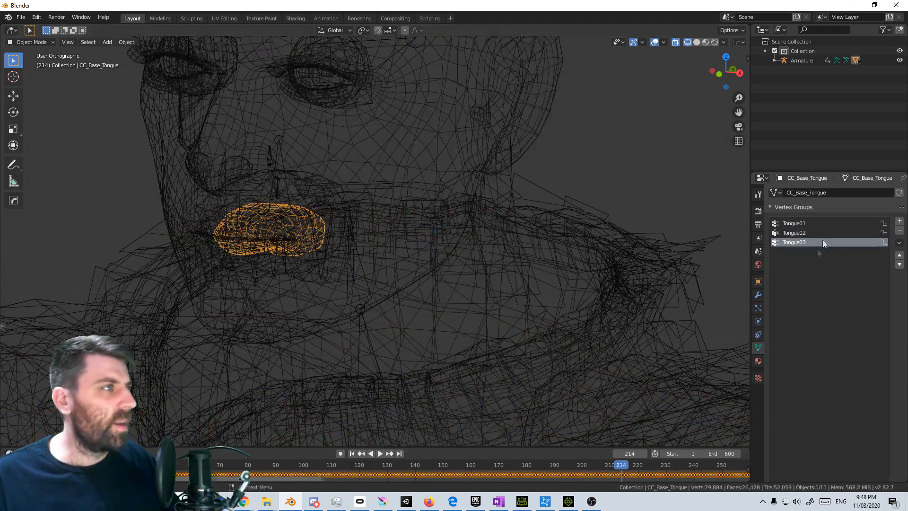
left_click(884, 242)
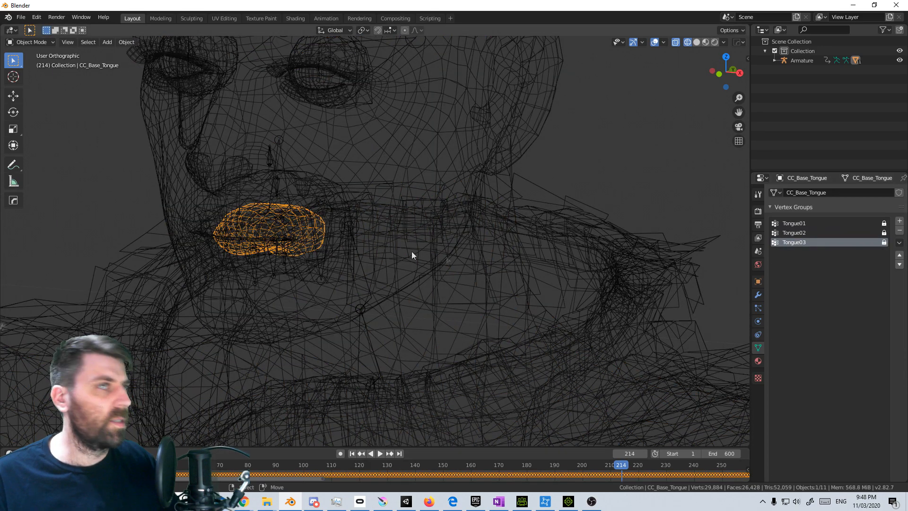
Select the Pauldron mesh over the shoulders and check its vertex groups for facial ones
left_click(328, 198)
left_click(337, 190)
left_click(334, 101)
left_click(335, 98)
scroll(325, 259, "down", 5)
middle_click_drag(325, 259, 388, 255, "shift")
left_click(387, 255)
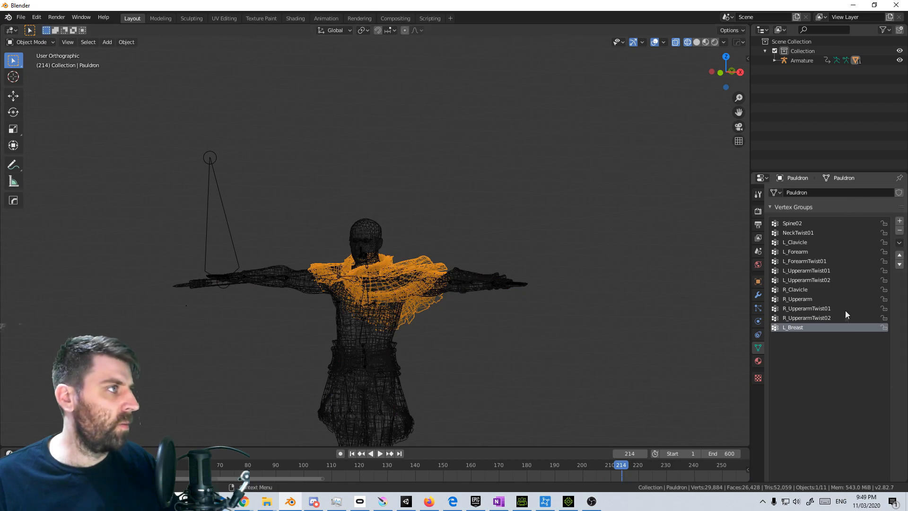
Show the whole character from the front in solid shading
key("KP_1")
key("KP_Decimal")
scroll(416, 248, "down", 3)
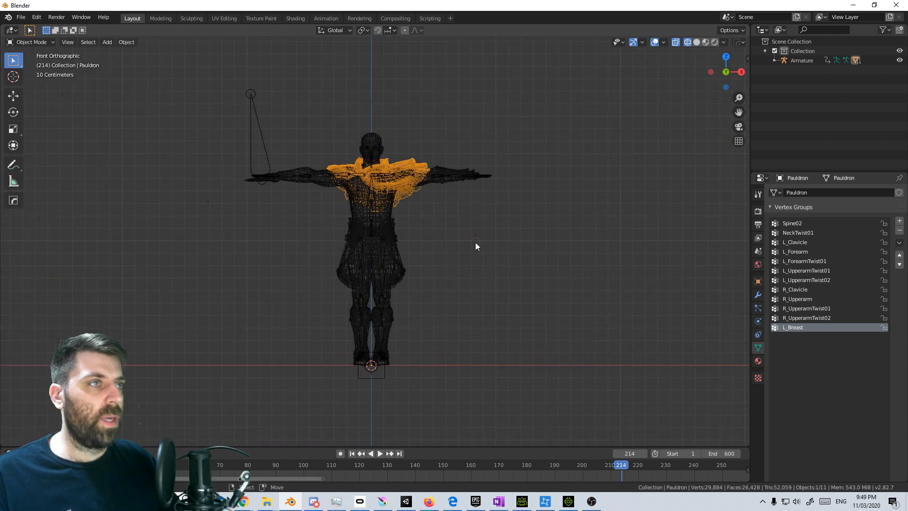
key("z")
left_click(523, 243)
scroll(456, 278, "up", 2)
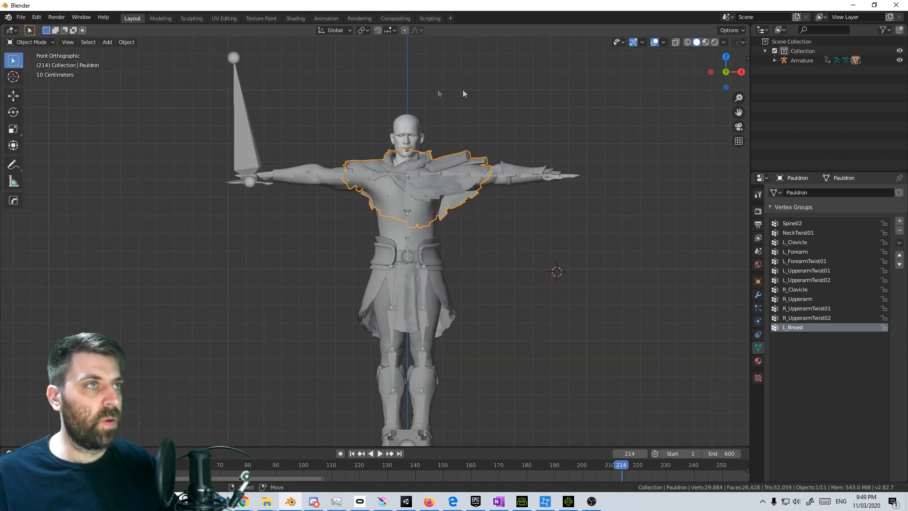
Select all visible character meshes while leaving the armature deselected
key("a")
left_click(236, 124, "shift")
left_click(236, 124, "shift")
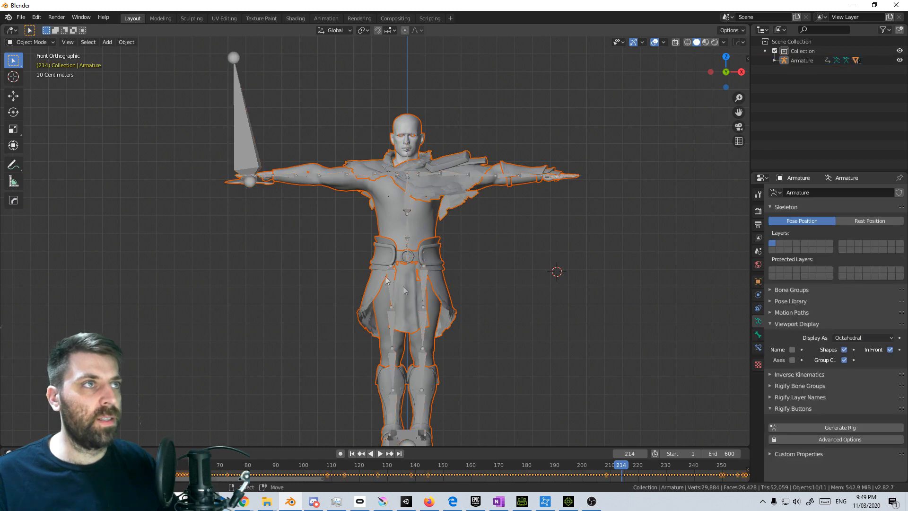
scroll(406, 371, "down", 8)
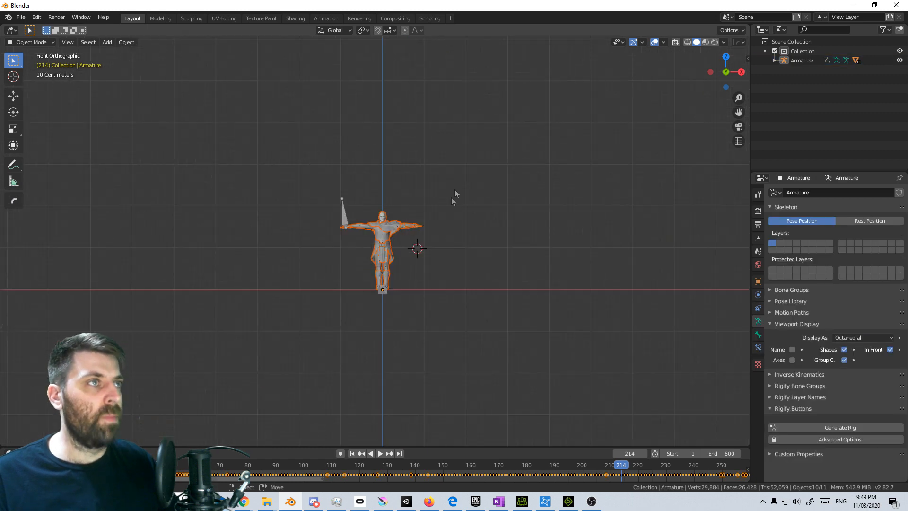
scroll(442, 248, "up", 8)
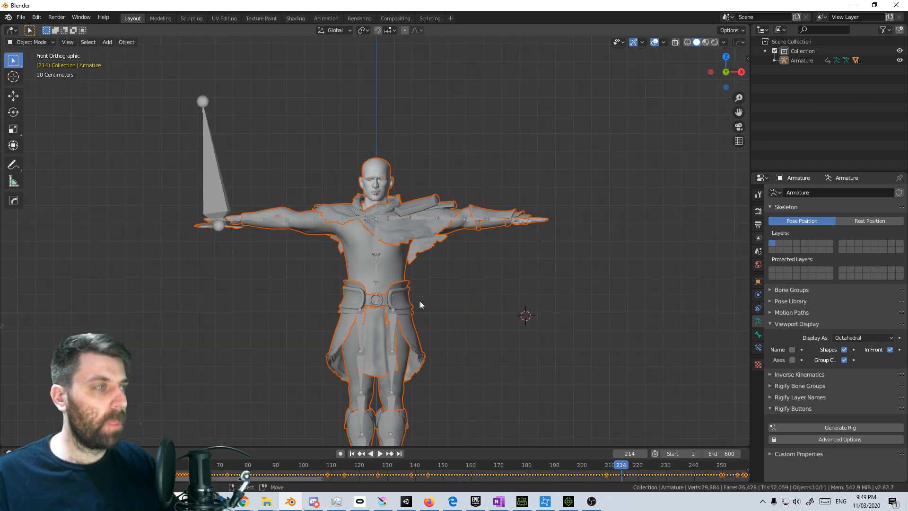
Expand the Auto-Rig Pro Remap and Smart options and load the selected character meshes into the Smart setup
key("n")
left_click(743, 400)
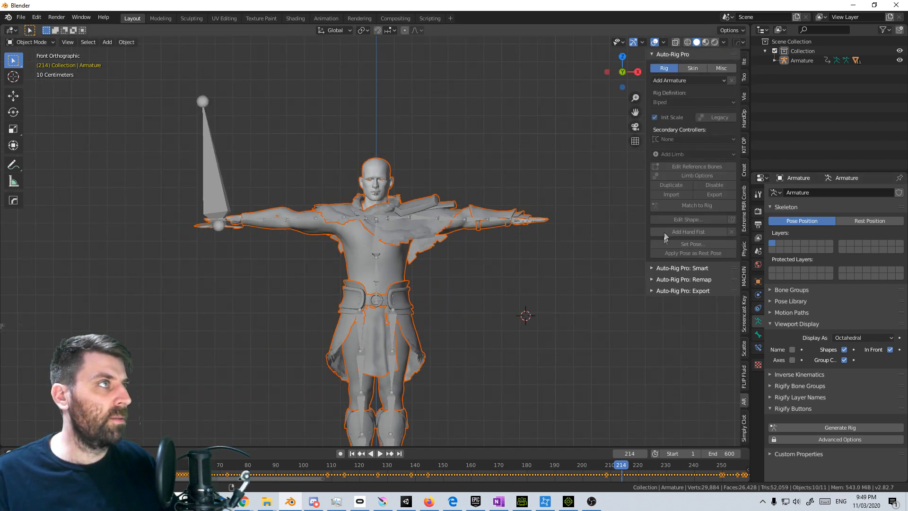
left_click(659, 279)
left_click(656, 268)
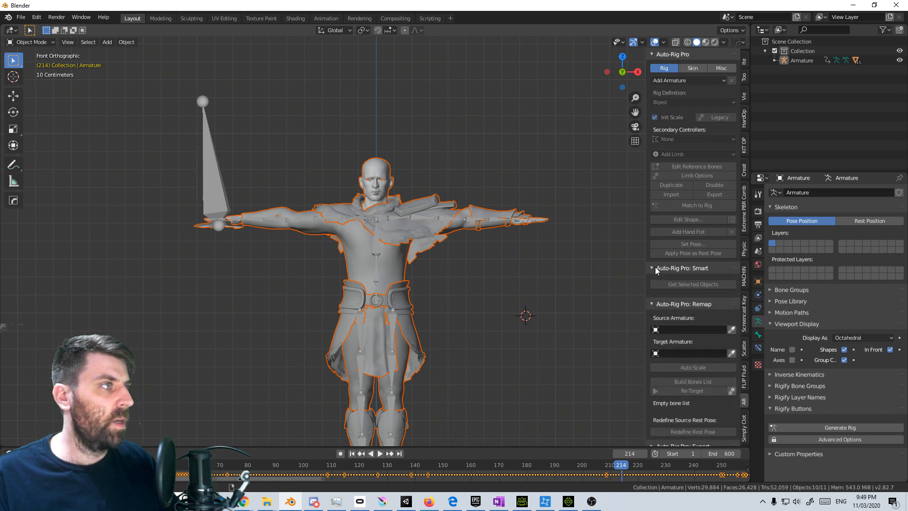
left_click(359, 195)
left_click(679, 285)
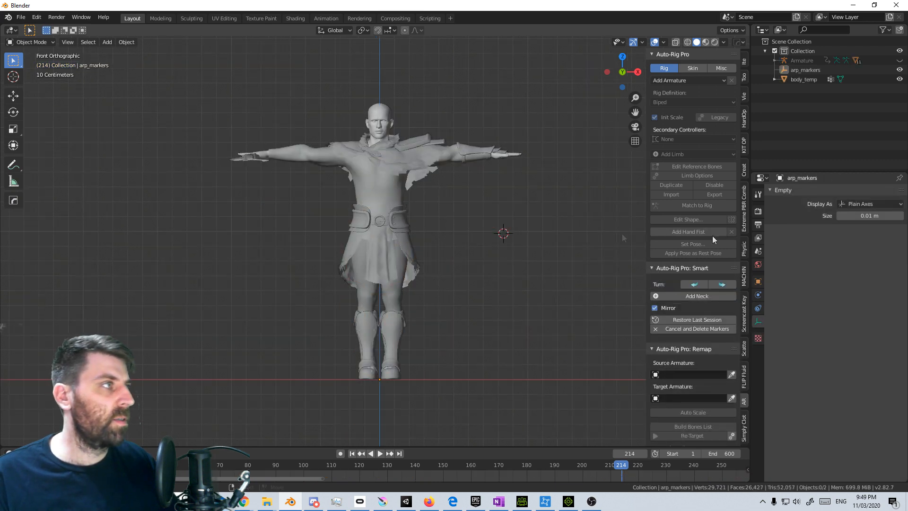
Unhide the original armature so its neck and face bones can guide the marker placement
left_click(900, 60)
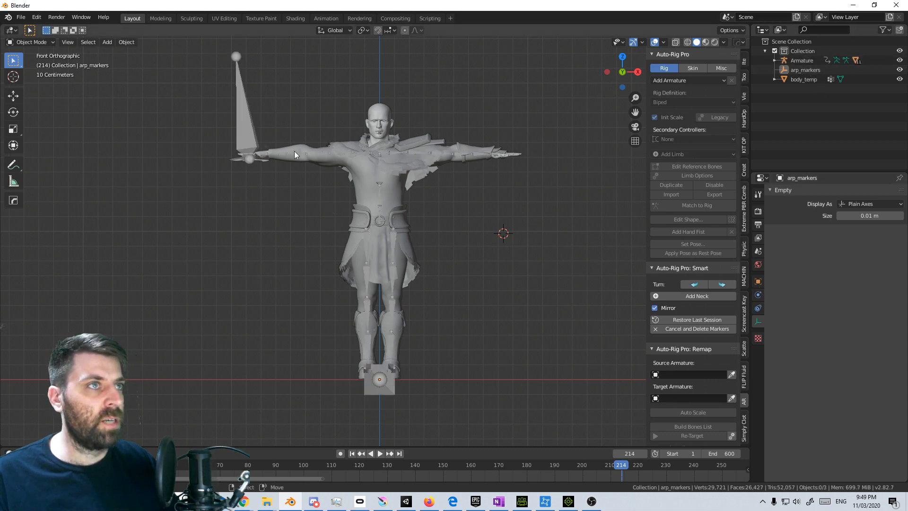
scroll(467, 232, "up", 4)
middle_click_drag(405, 64, 390, 226, "shift")
scroll(410, 310, "up", 6)
scroll(389, 225, "up", 2)
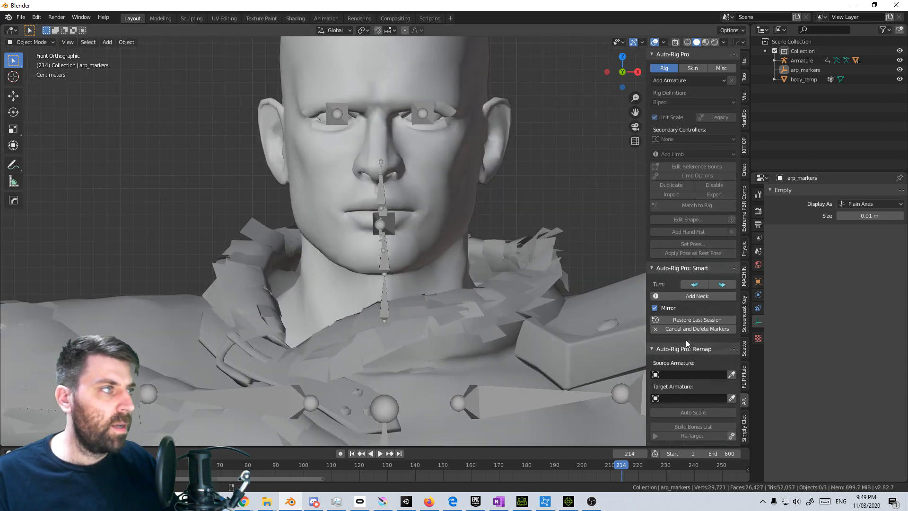
Add the neck marker at the base of the neck bones and the chin marker on the chin
left_click(697, 297)
left_click(454, 318)
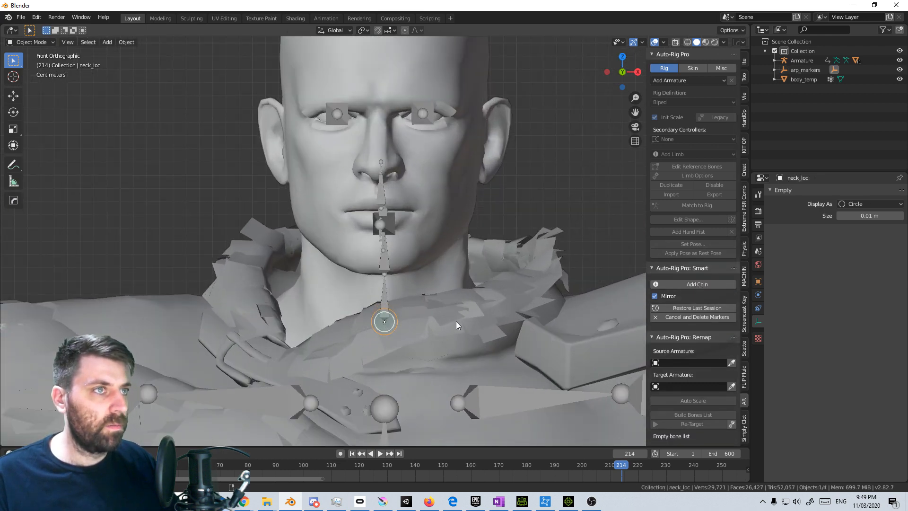
left_click(675, 283)
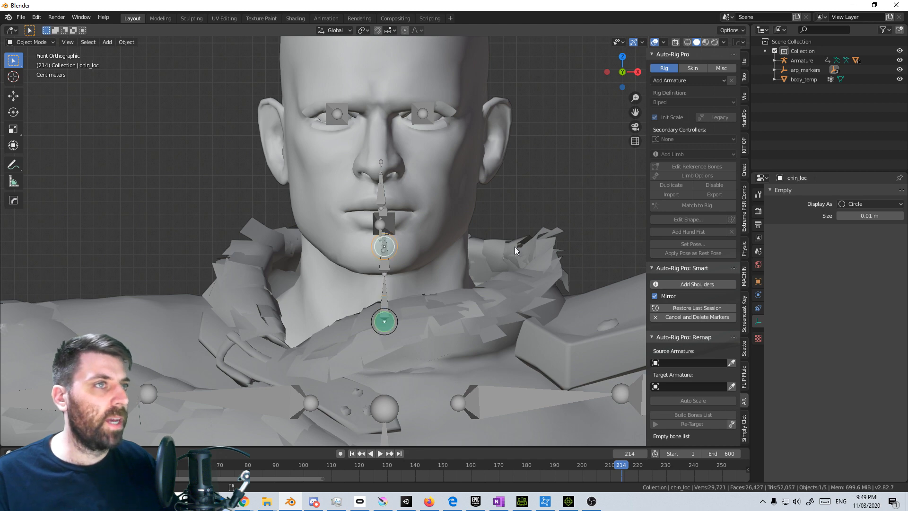
left_click(515, 257)
Add mirrored shoulder markers on the upper arm joints of the original armature
middle_click_drag(535, 281, 248, 183, "shift")
left_click(697, 284)
left_click(335, 295)
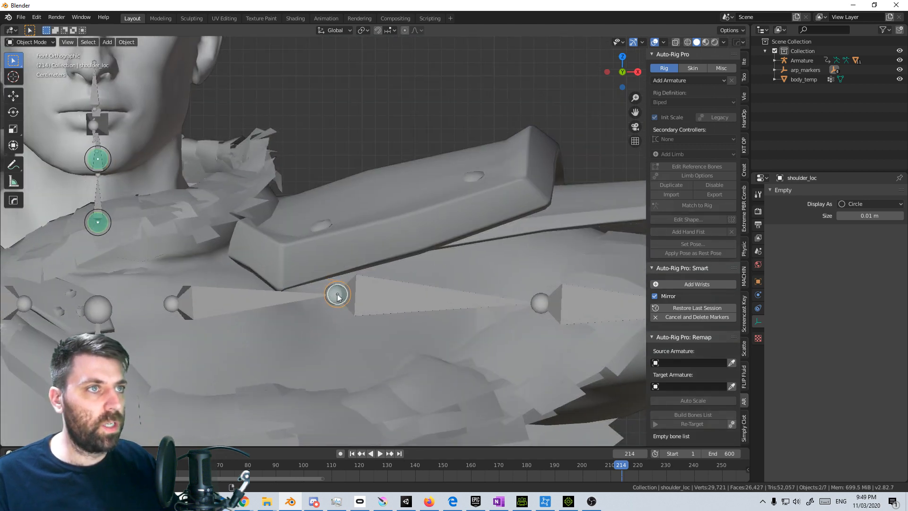
scroll(348, 317, "down", 6)
scroll(348, 315, "down", 3)
middle_click_drag(354, 297, 396, 133, "shift")
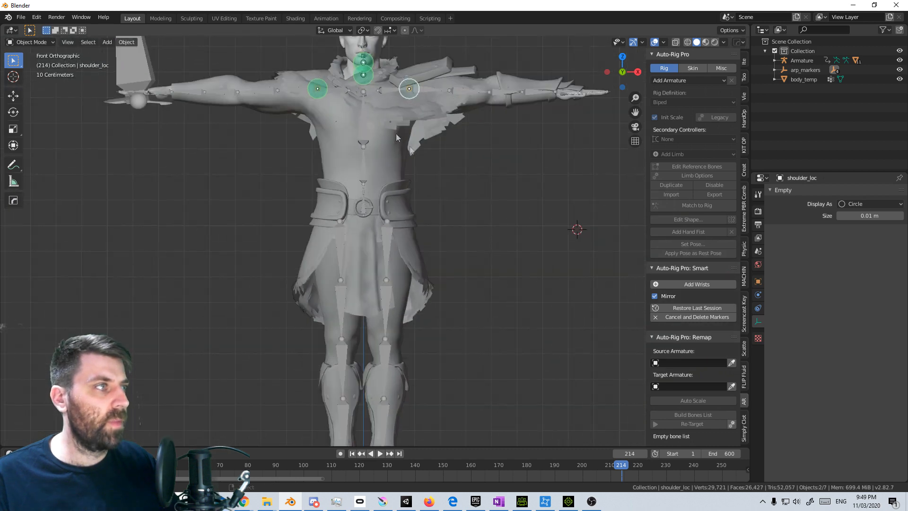
Add the mirrored wrist markers, the spine root marker and the mirrored ankle markers on the matching joints of the original armature
left_click(691, 284)
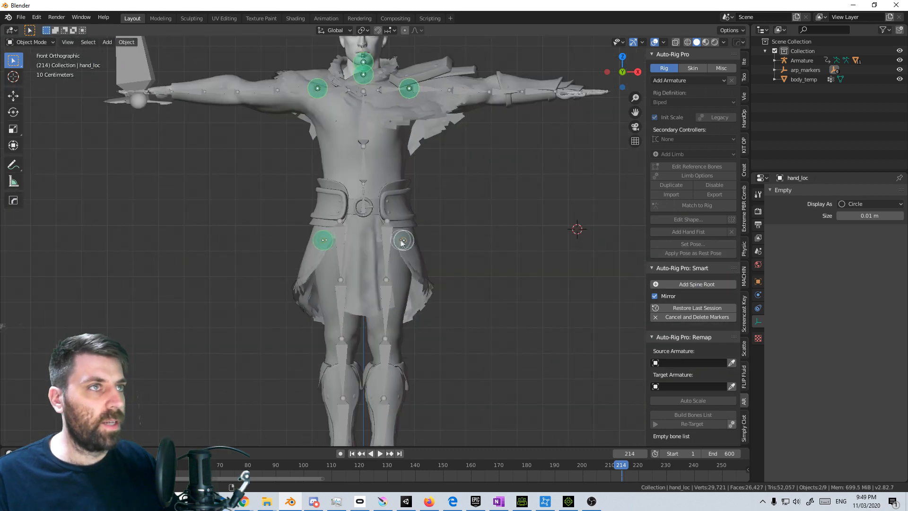
left_click(554, 92)
mouse_move(449, 294)
middle_mouse_down("shift")
mouse_move(500, 184)
mouse_move(478, 187)
mouse_move(427, 131)
middle_mouse_up("shift")
scroll(501, 184, "up", 4)
mouse_move(493, 188)
middle_mouse_down("shift")
mouse_move(505, 255)
mouse_move(492, 24)
middle_mouse_up("shift")
left_click(694, 284)
left_click(479, 98)
left_click(691, 285)
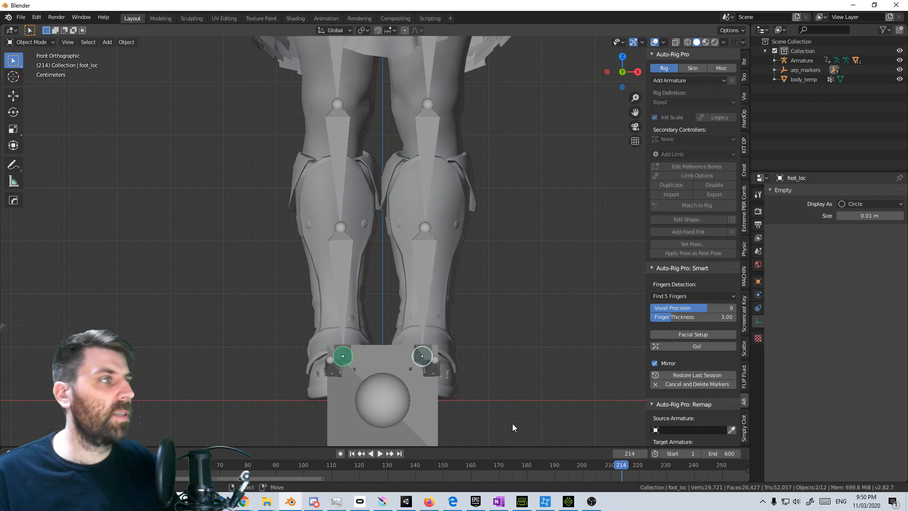
Generate the Auto-Rig Pro reference bones from the markers and move the elbow joint onto the original armature's elbow in the top view
left_click(708, 347)
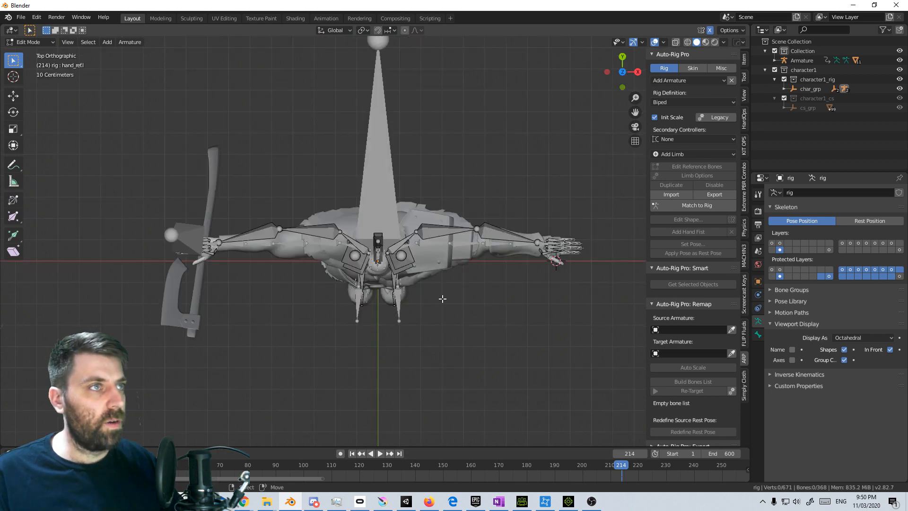
scroll(442, 298, "up", 5)
left_click_drag(326, 244, 326, 272)
left_click_drag(482, 249, 497, 282)
middle_click_drag(606, 341, 414, 312, "shift")
scroll(425, 310, "up", 4)
left_click_drag(496, 243, 498, 244)
right_click_drag(498, 245, 495, 250)
scroll(355, 338, "down", 6)
Move the reference knee and ankle joints back onto the original leg bones in the right side view
middle_click_drag(355, 338, 340, 258)
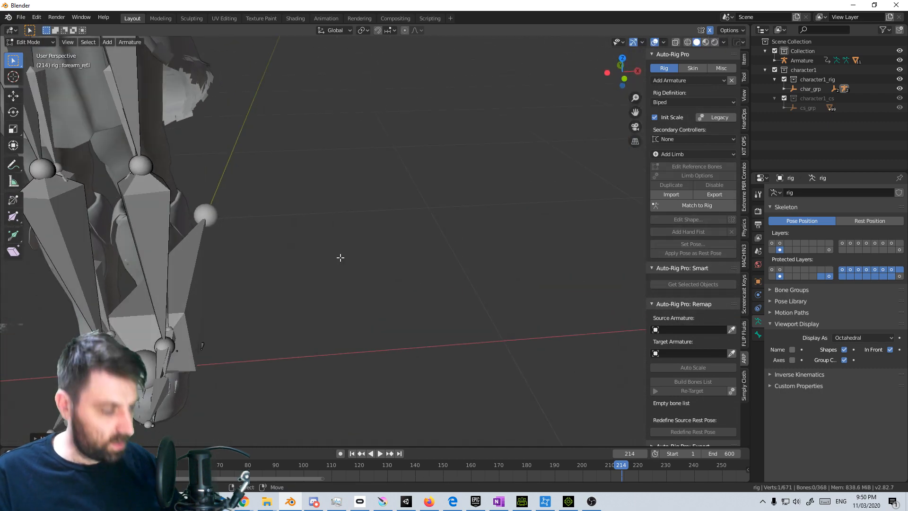
key("KP_3")
scroll(381, 136, "up", 4)
left_click(336, 102)
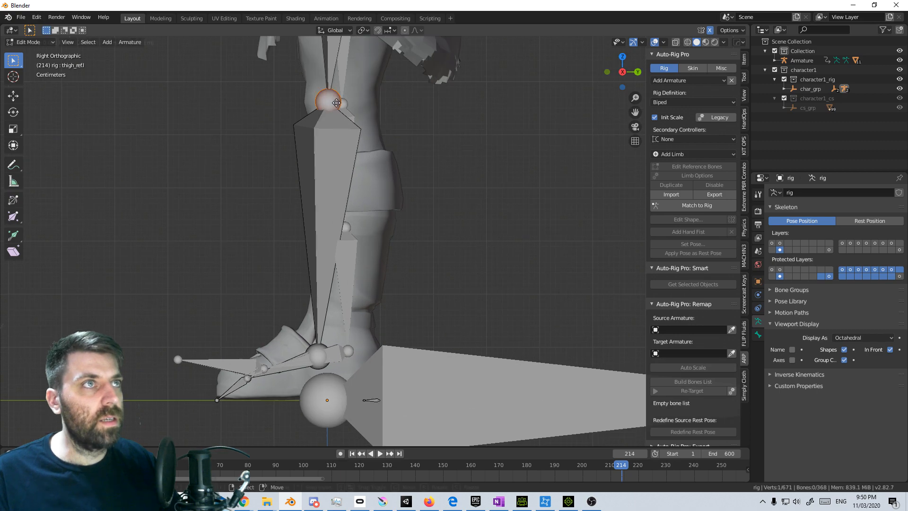
left_click_drag(336, 103, 344, 107)
right_click_drag(319, 366, 345, 361)
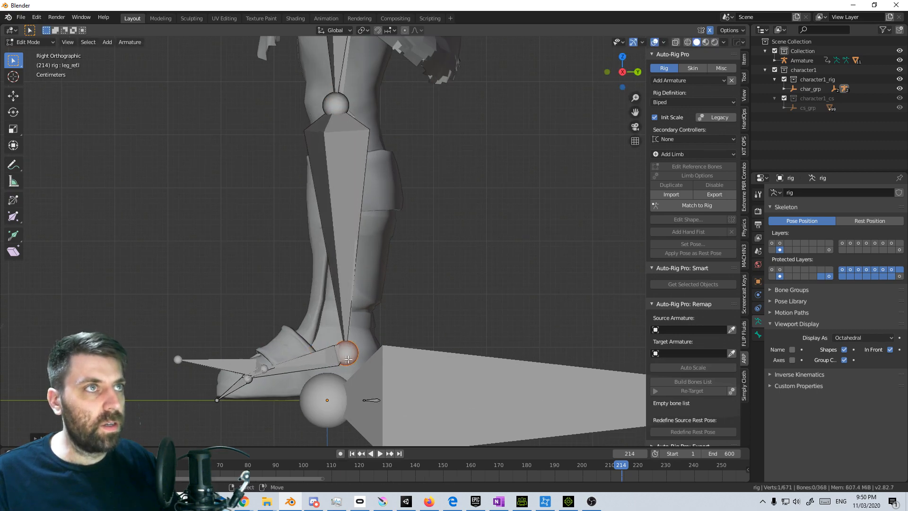
Leave Edit Mode and generate the final control rig from the reference bones with Match to Rig
scroll(355, 204, "down", 4)
middle_click_drag(355, 197, 348, 297, "shift")
middle_click_drag(352, 219, 365, 260, "shift")
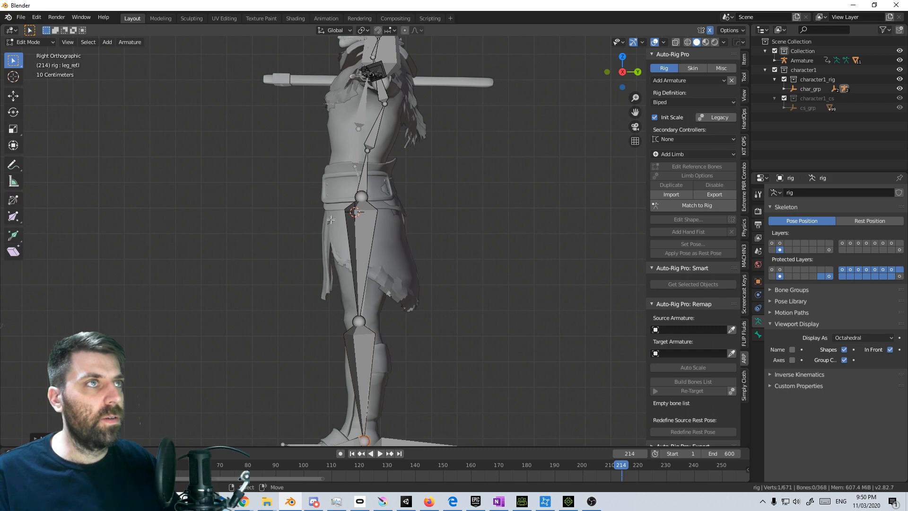
key("KP_1")
scroll(326, 189, "down", 5)
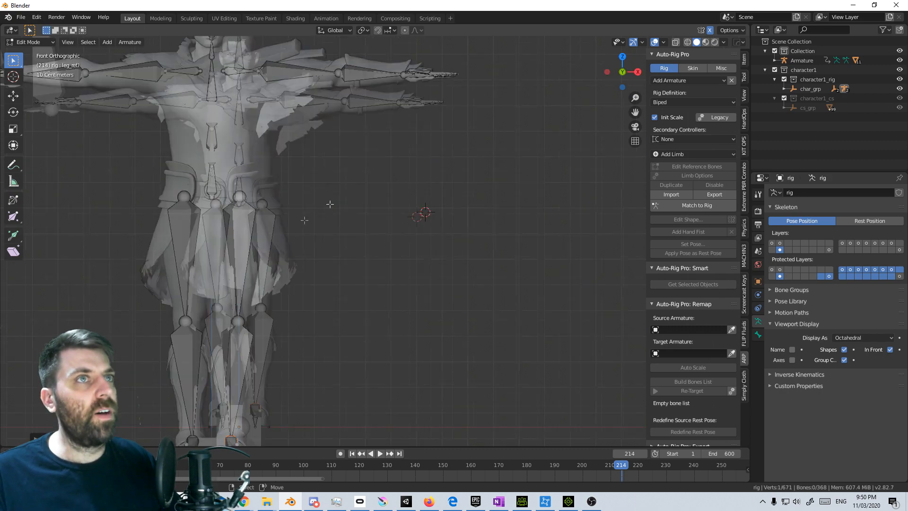
key("Tab")
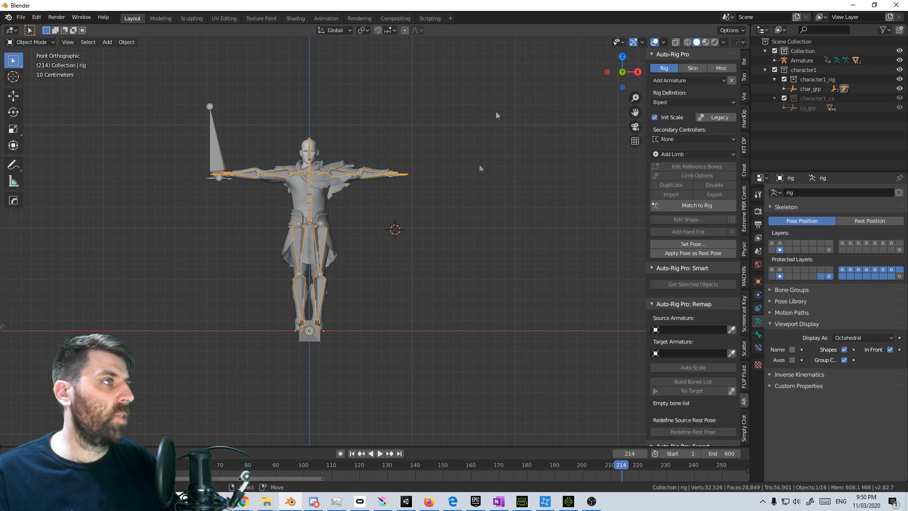
left_click(705, 206)
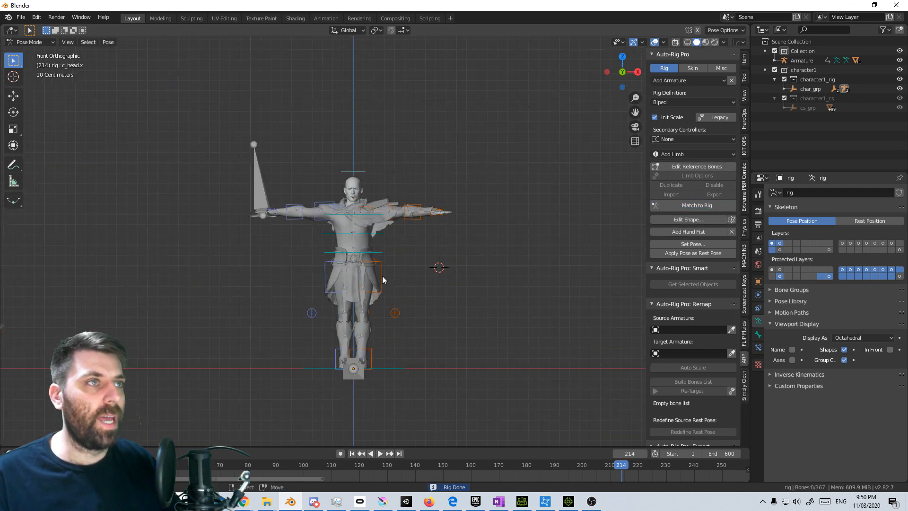
Examine the generated control rig from the front and side against the character's body and original armature
scroll(397, 279, "up", 3)
scroll(404, 305, "up", 1)
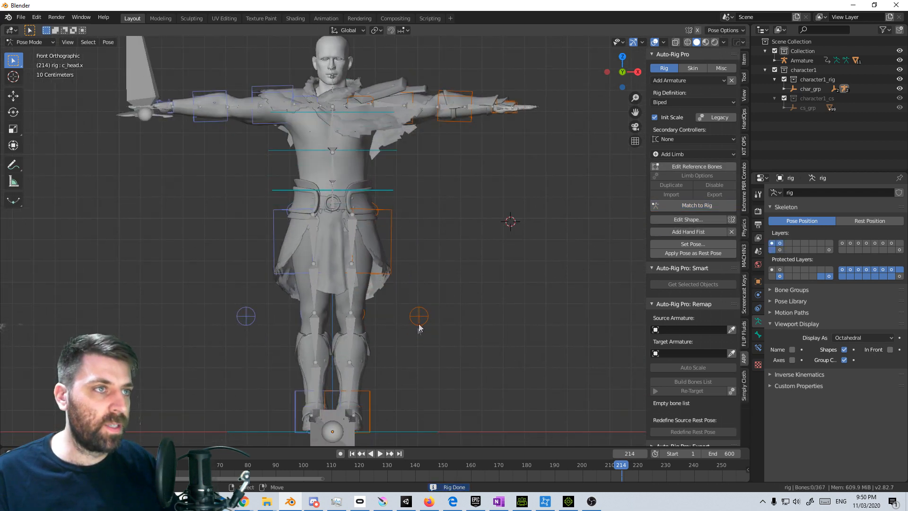
middle_click_drag(421, 317, 333, 327)
key("KP_3")
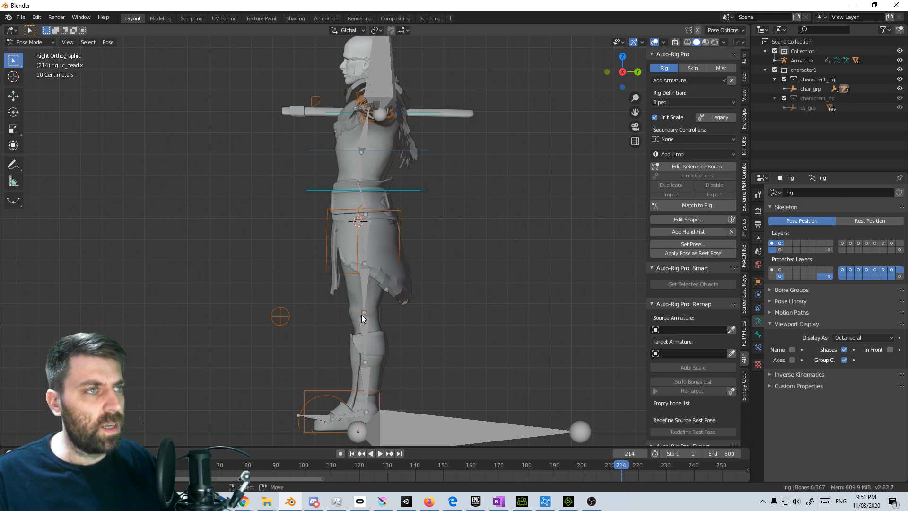
key("KP_1")
scroll(361, 314, "up", 4)
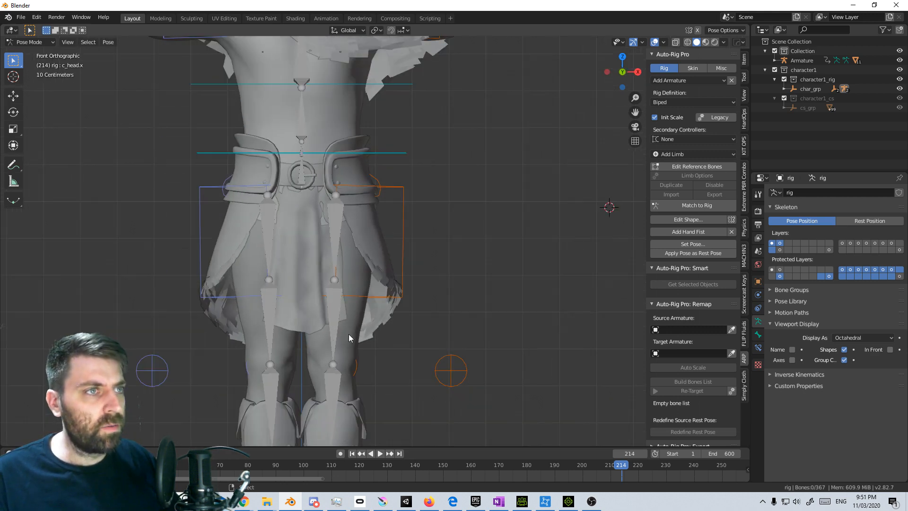
scroll(395, 246, "down", 1)
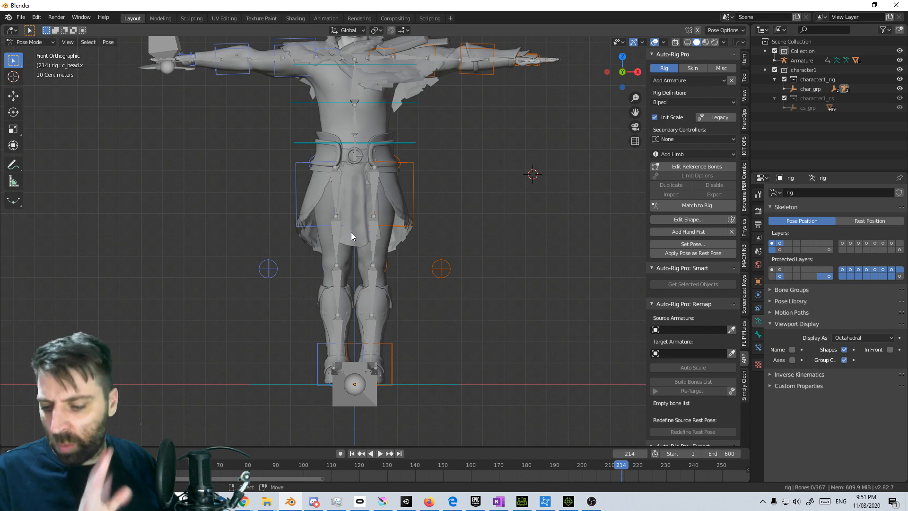
middle_click_drag(286, 157, 296, 199, "shift")
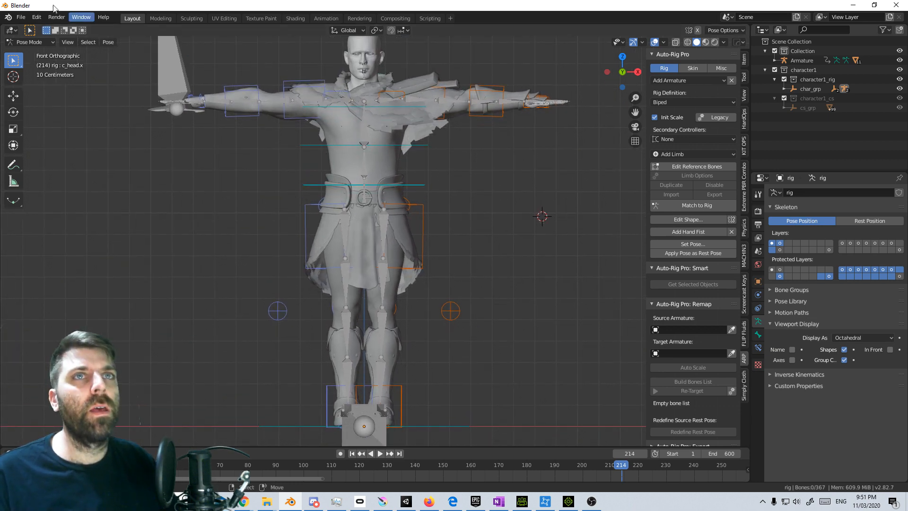
Save the scene as Bruce_Test.blend in the D:\Temp\CharacterTes folder
left_click(36, 17)
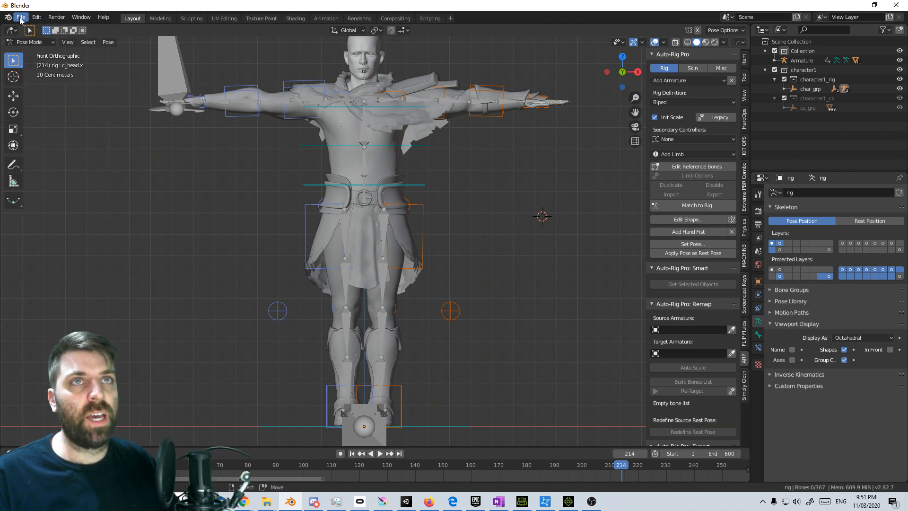
left_click(21, 17)
left_click(52, 88)
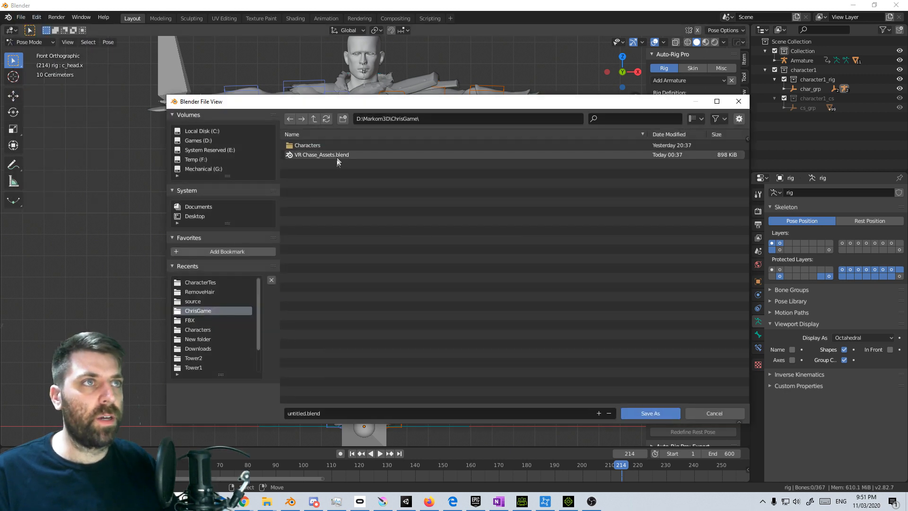
key("Escape")
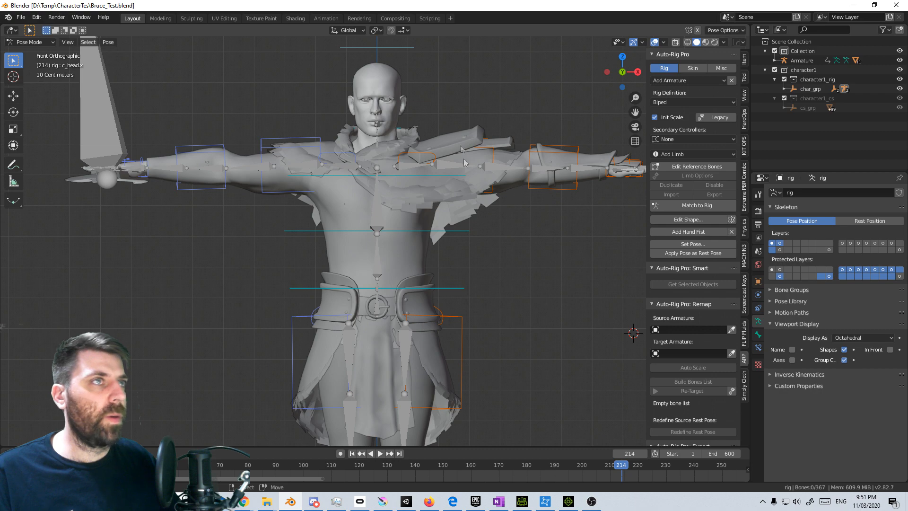
In Object Mode, select the character meshes and the new rig without the original armature, and show the Auto-Rig Pro Skin options
left_click(30, 43)
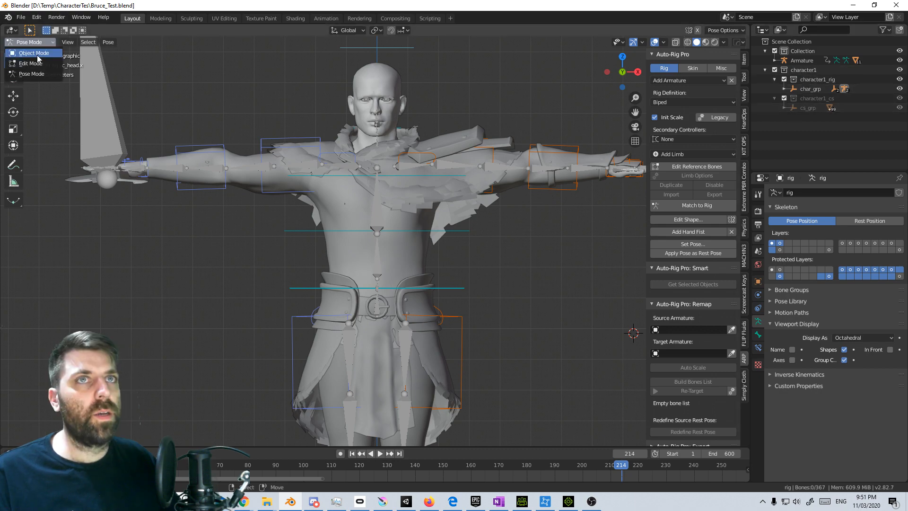
left_click(37, 54)
key("a")
scroll(397, 206, "down", 4)
left_click(241, 133, "shift")
left_click(241, 133, "shift")
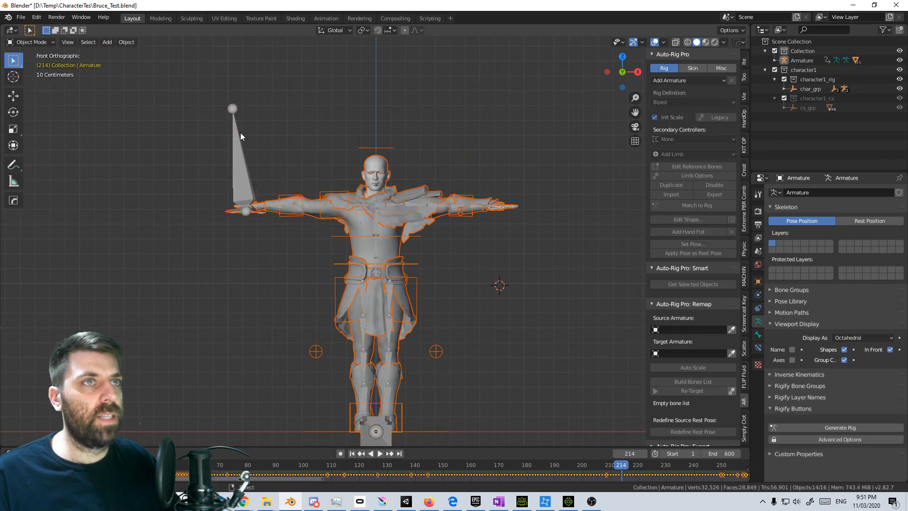
left_click(365, 148, "shift")
left_click(693, 68)
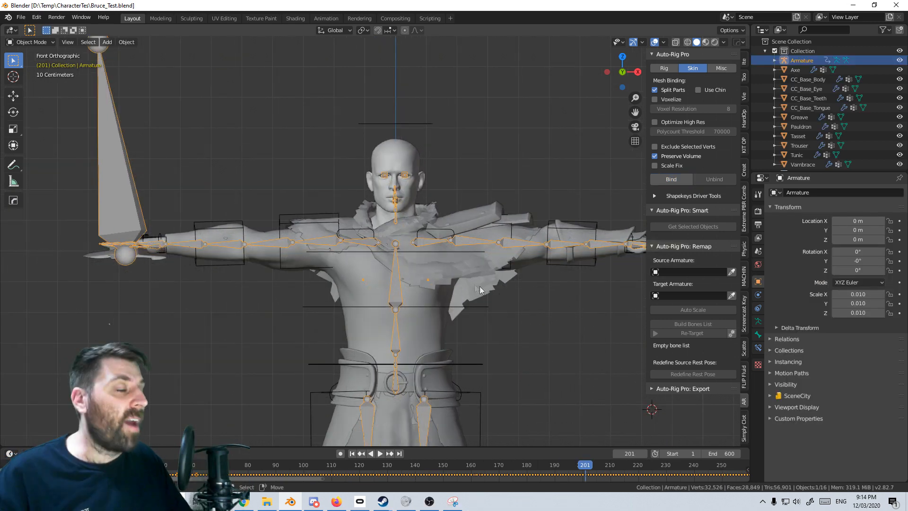
scroll(456, 251, "down", 2)
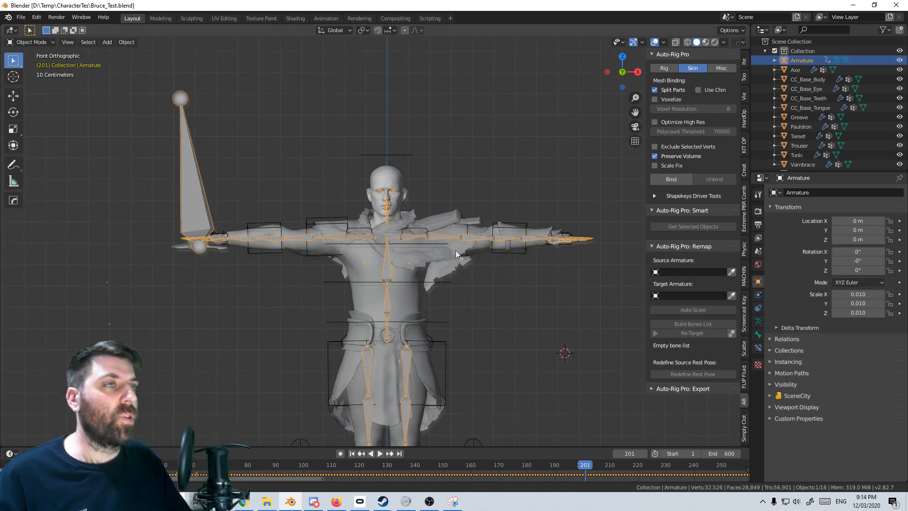
middle_click_drag(455, 250, 435, 246, "shift")
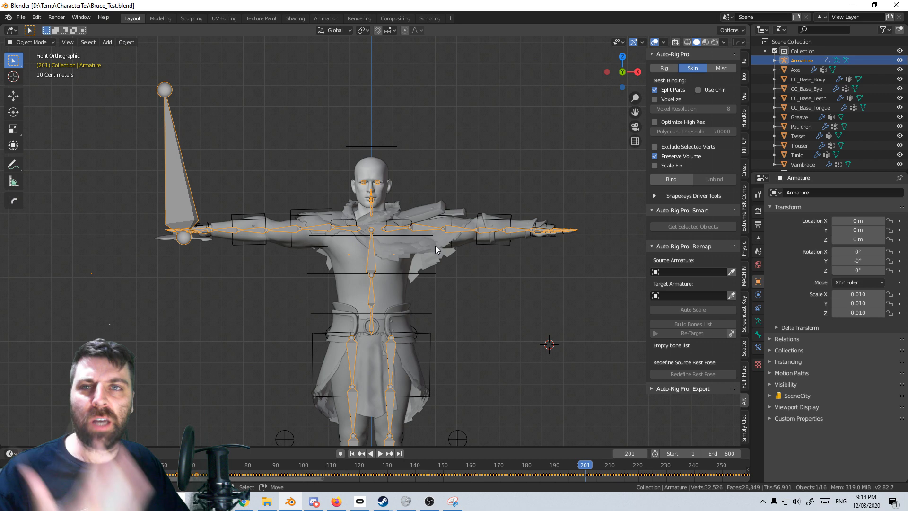
scroll(445, 302, "up", 2)
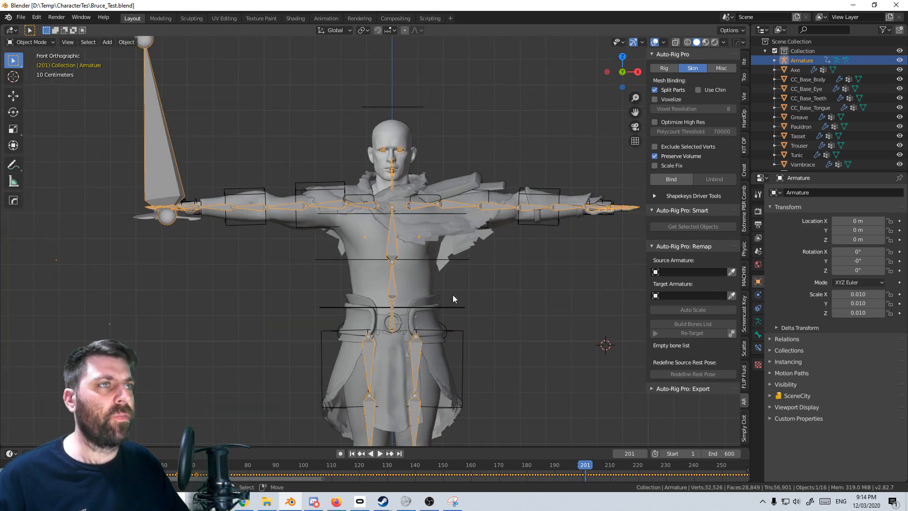
In Pose Mode, select the original armature's body bones plus the two neck twist bones and delete their keyframes, leaving out the facial bones
left_click(31, 42)
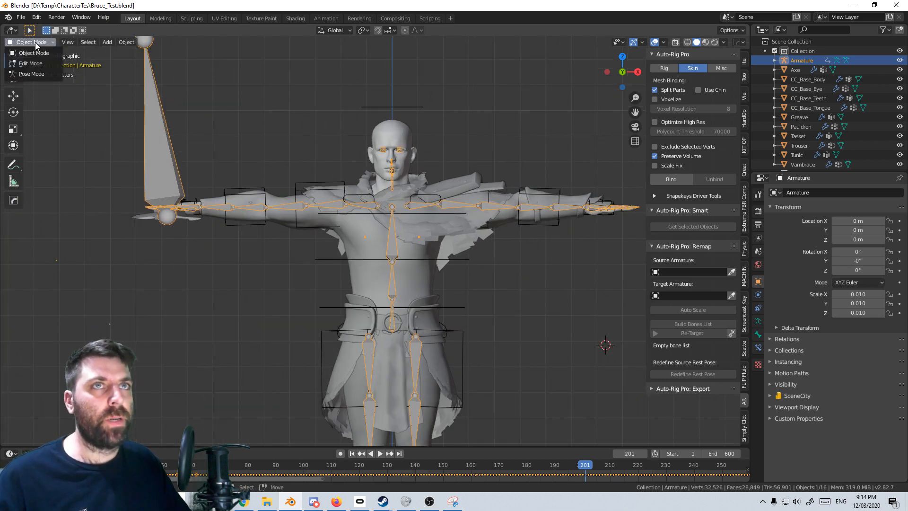
left_click(31, 73)
scroll(433, 228, "down", 2)
scroll(427, 180, "up", 1)
scroll(459, 198, "down", 1)
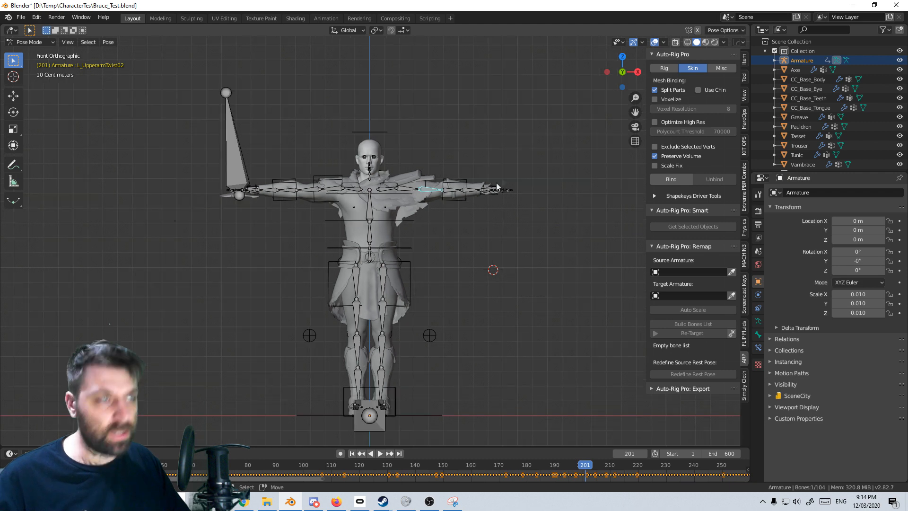
left_click_drag(513, 181, 141, 440)
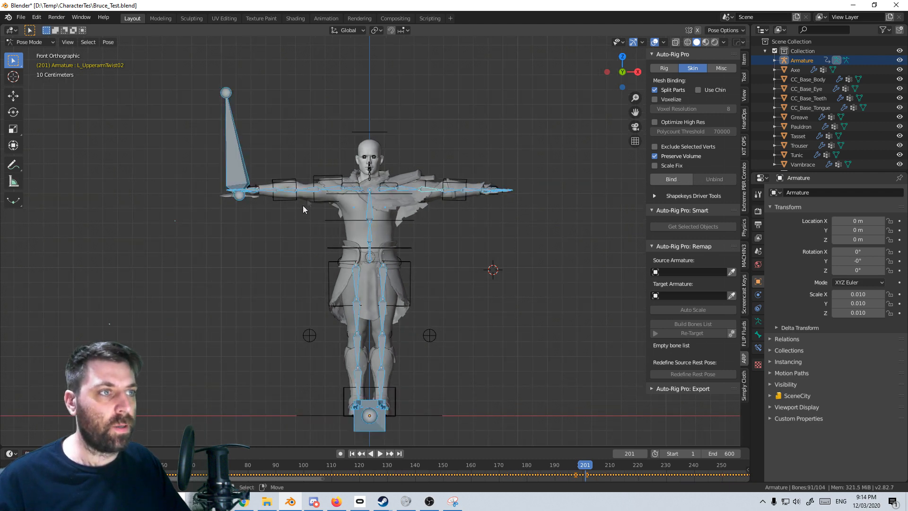
middle_click_drag(350, 186, 355, 252, "shift")
scroll(360, 248, "up", 9)
left_click(376, 265, "shift")
left_click(375, 244, "shift")
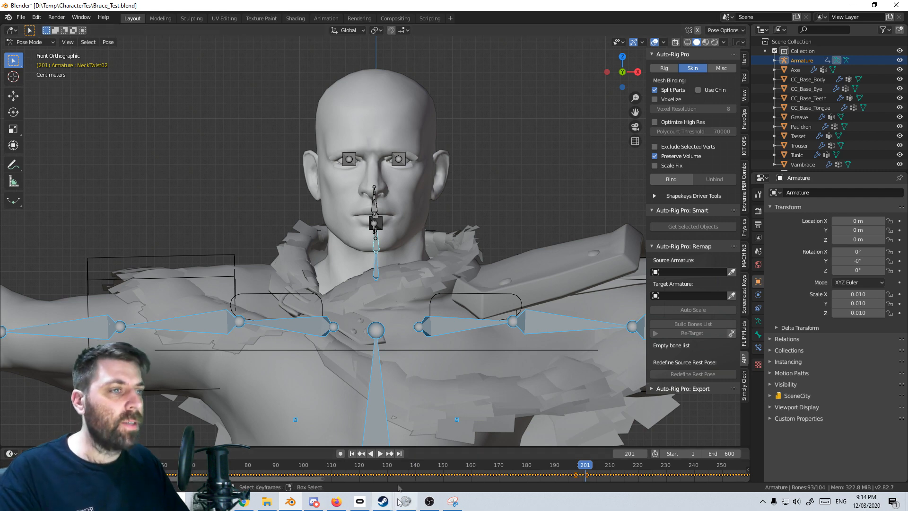
key("x")
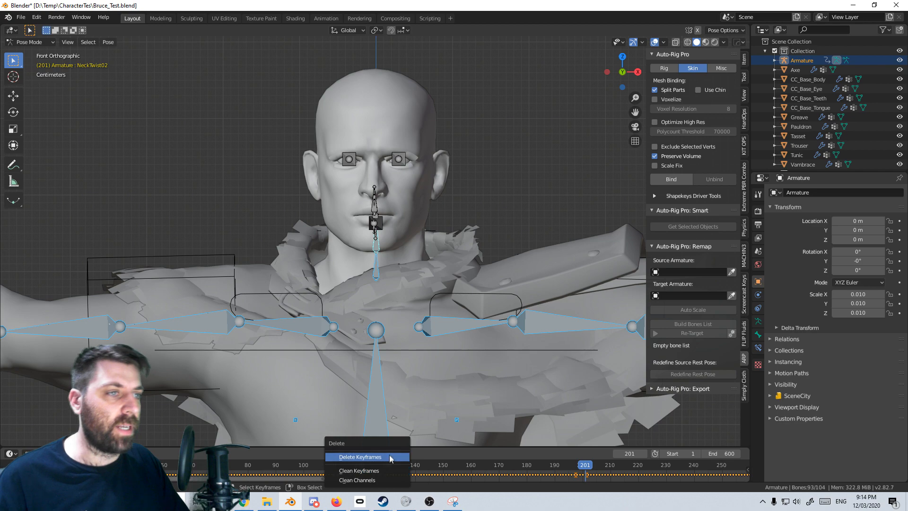
left_click(400, 456)
Make the timeline slightly taller and delete the selected body and neck bones in Edit Mode, keeping the head and facial bones
left_click_drag(409, 447, 402, 358)
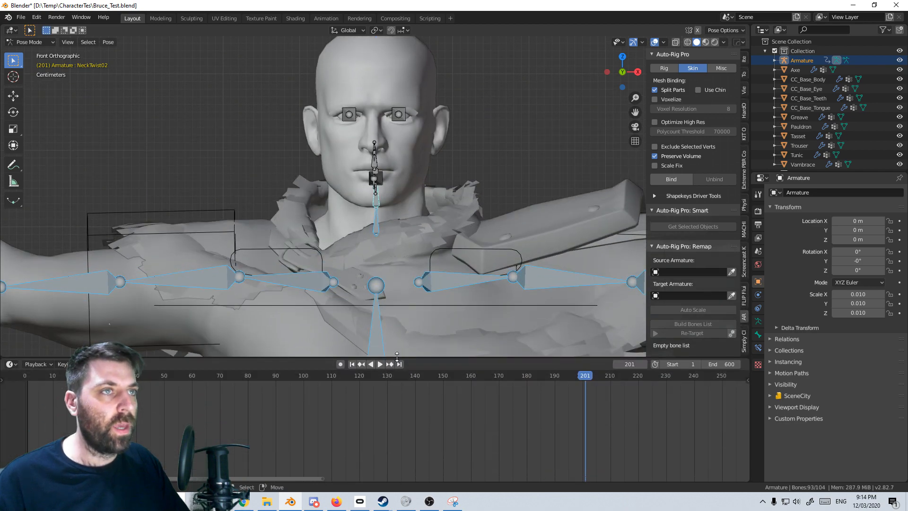
scroll(362, 259, "down", 4)
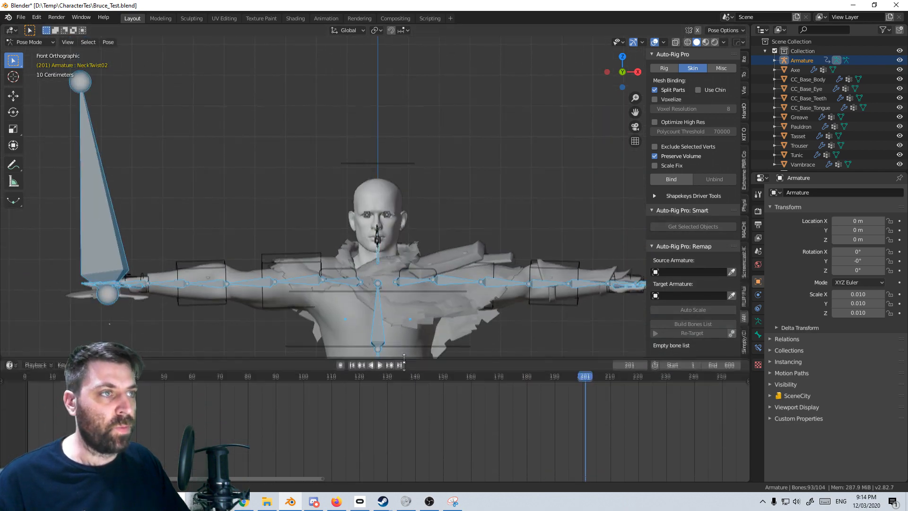
left_click_drag(402, 358, 402, 418)
left_click(47, 42)
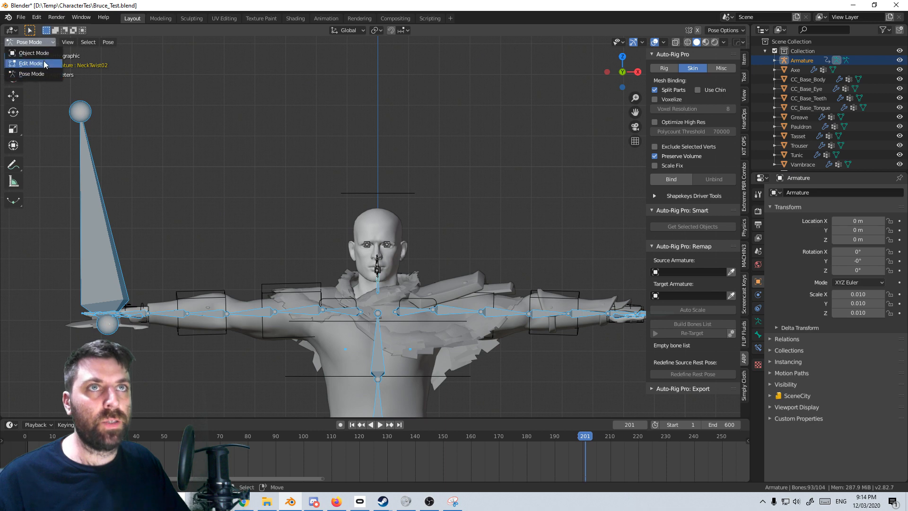
left_click(28, 65)
key("q")
left_click(379, 350)
middle_click_drag(379, 350, 394, 302)
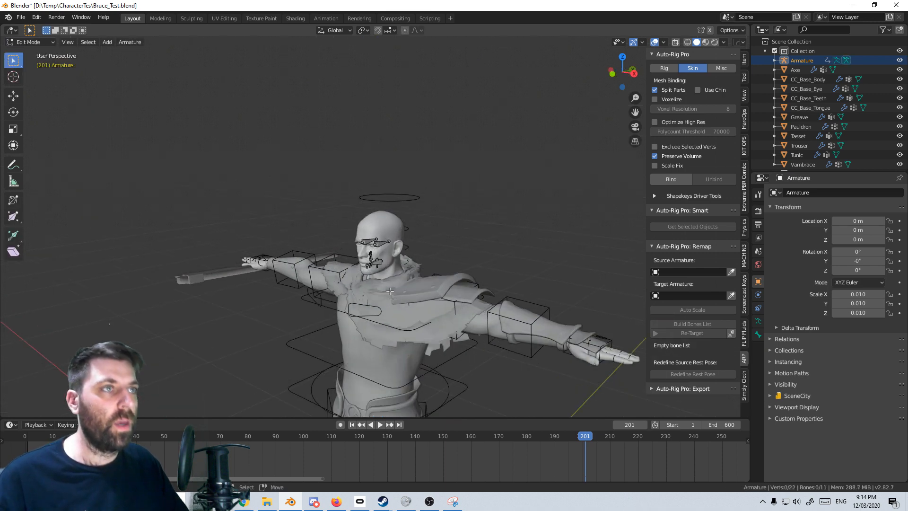
Switch to the Animation workspace and change its camera view area into a Dope Sheet
left_click(326, 18)
left_click(10, 30)
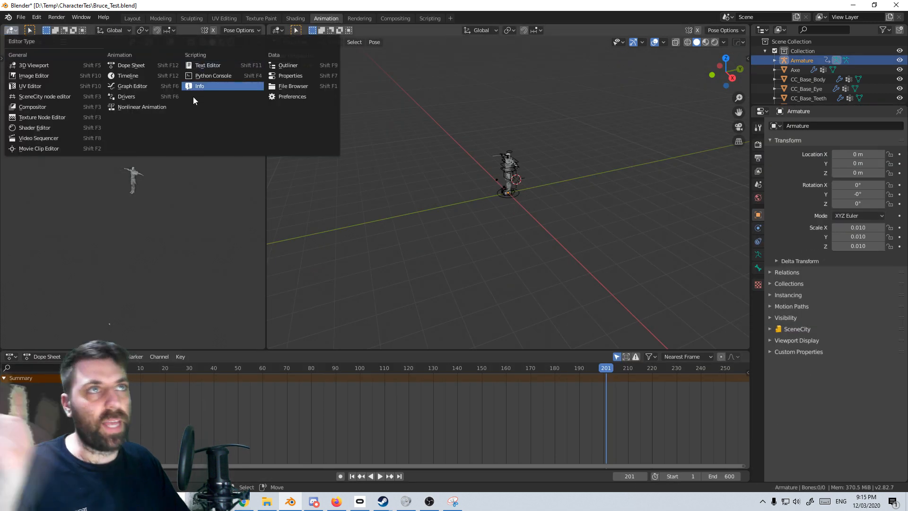
left_click(131, 65)
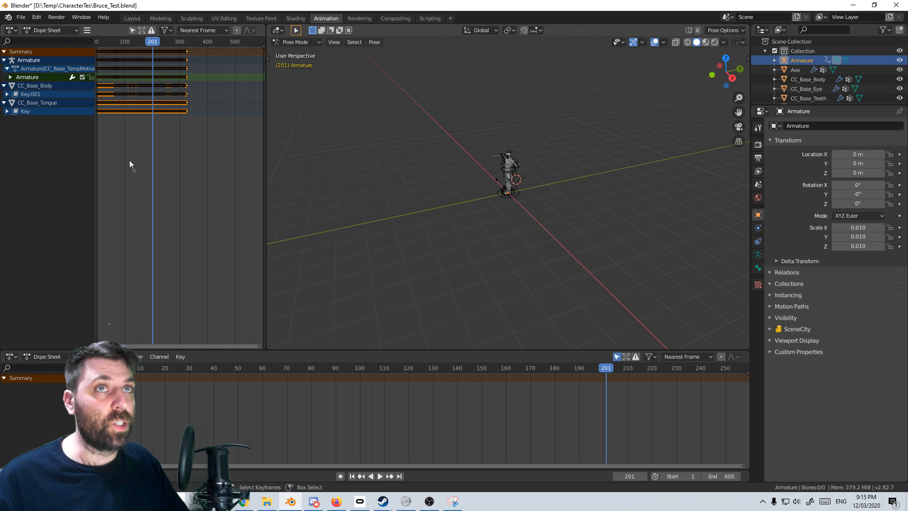
Switch the Dope Sheet to the Action Editor, expand the armature's channels, and rename its action CC3_Face
middle_click_drag(129, 162, 166, 199)
left_click(63, 31)
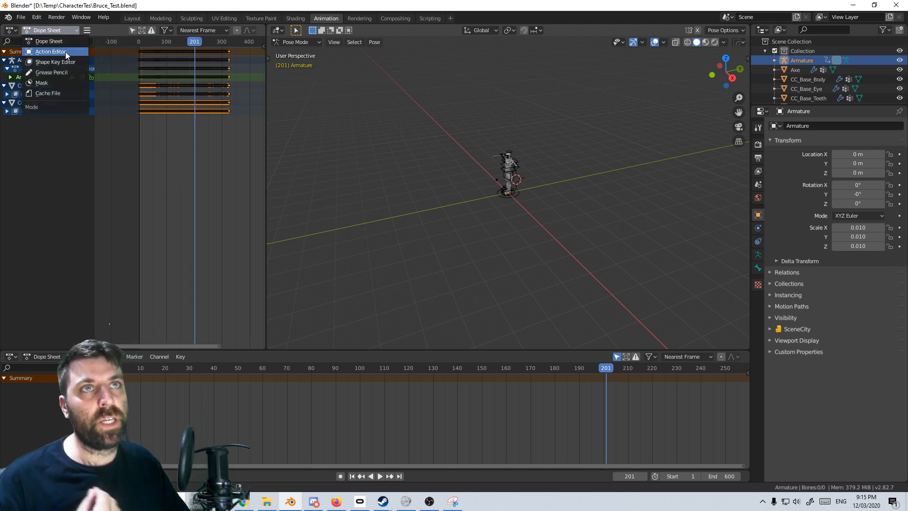
left_click(65, 52)
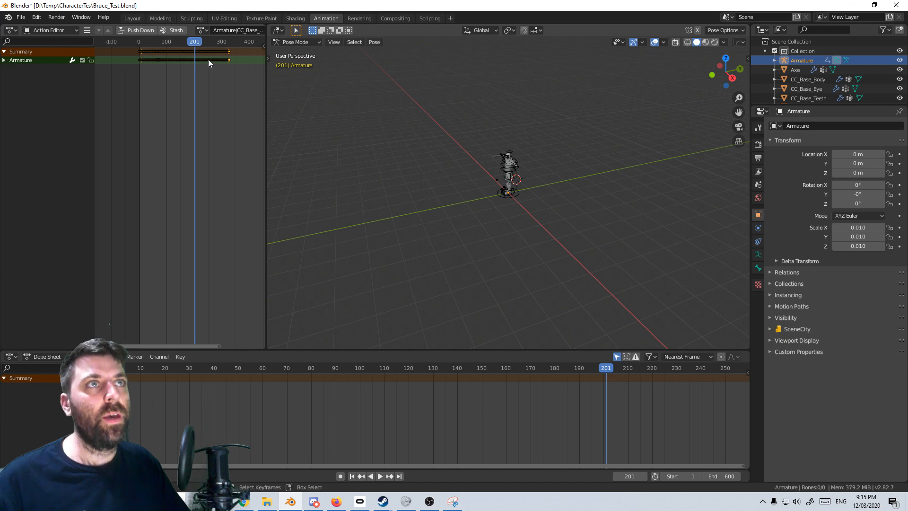
left_click(5, 60)
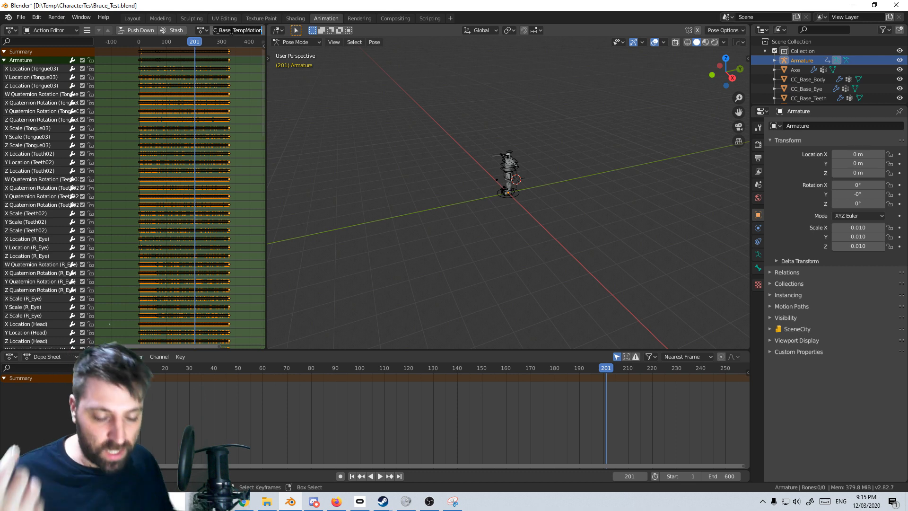
left_click(234, 30)
type("CCF")
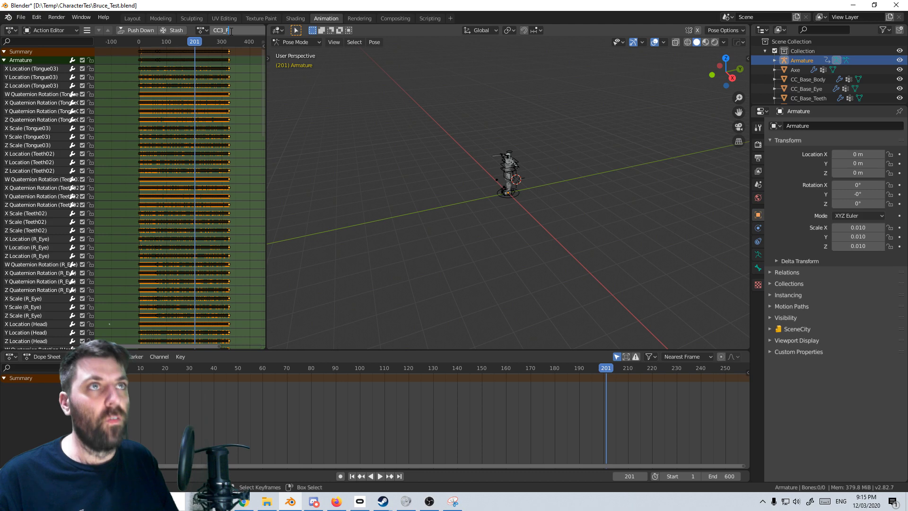
In Object Mode, select the original facial armature and the Auto-Rig Pro rig, and join them with the rig as the active object
scroll(489, 212, "up", 6)
middle_click_drag(628, 197, 521, 201)
key("ctrl+Tab")
scroll(521, 202, "down", 2)
left_click(296, 41)
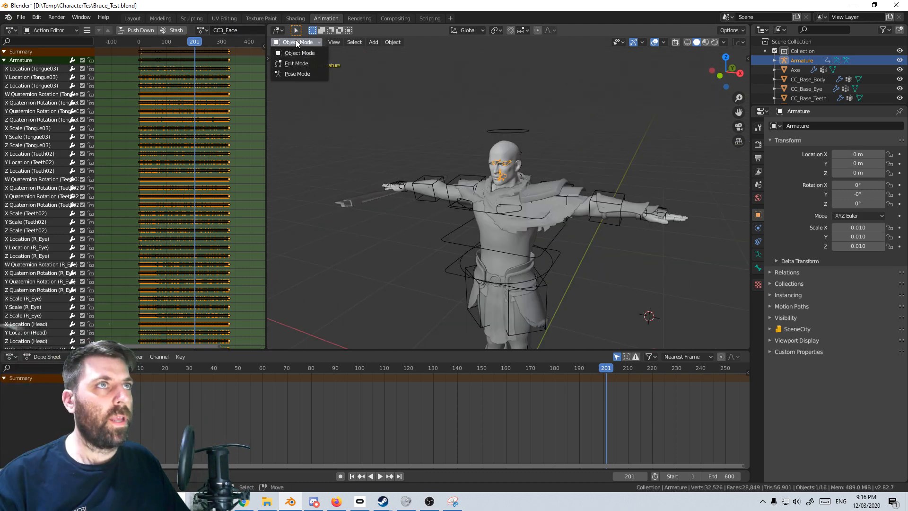
left_click(298, 73)
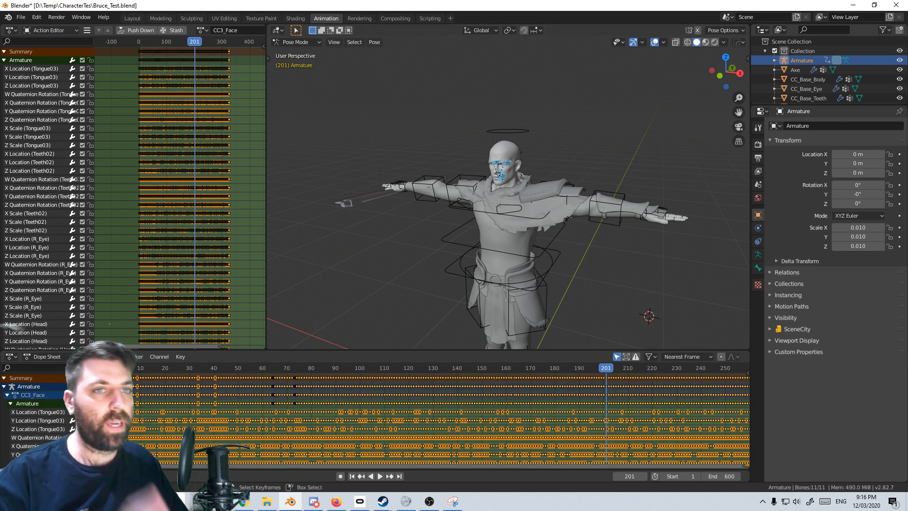
scroll(516, 219, "up", 3)
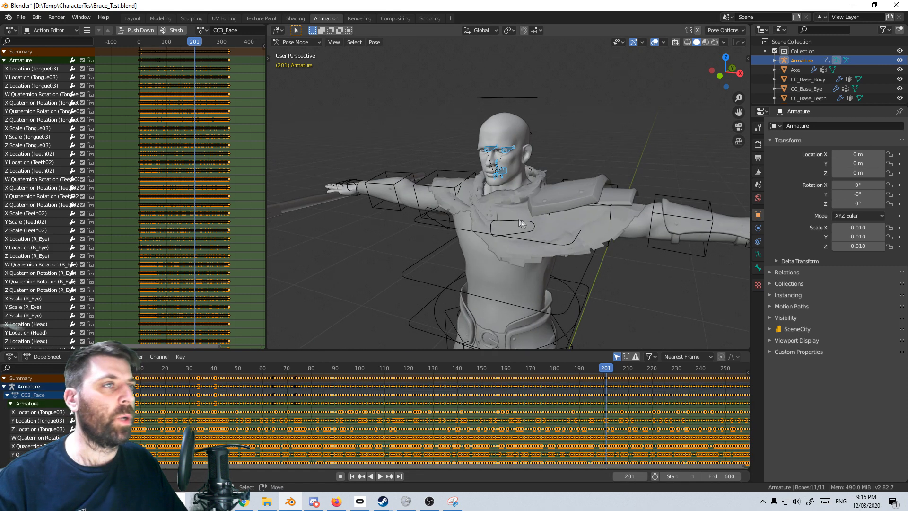
left_click(296, 42)
left_click(302, 53)
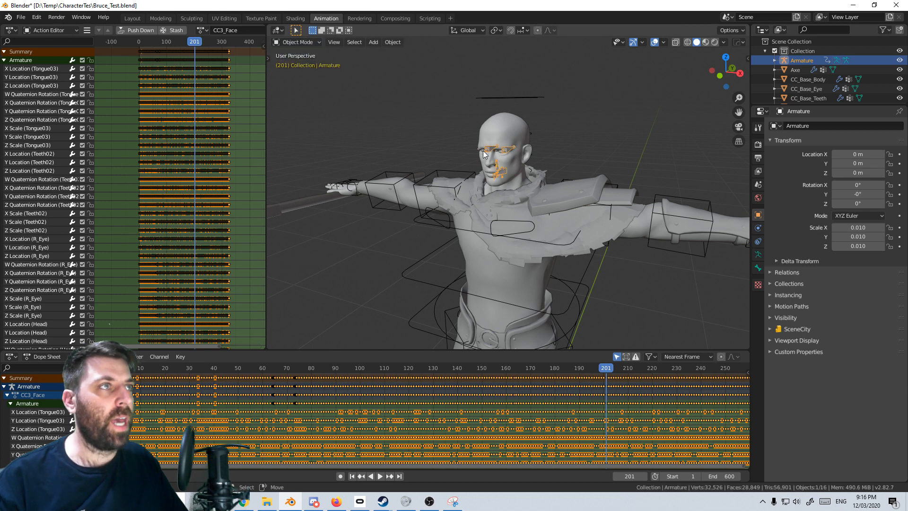
left_click(536, 96)
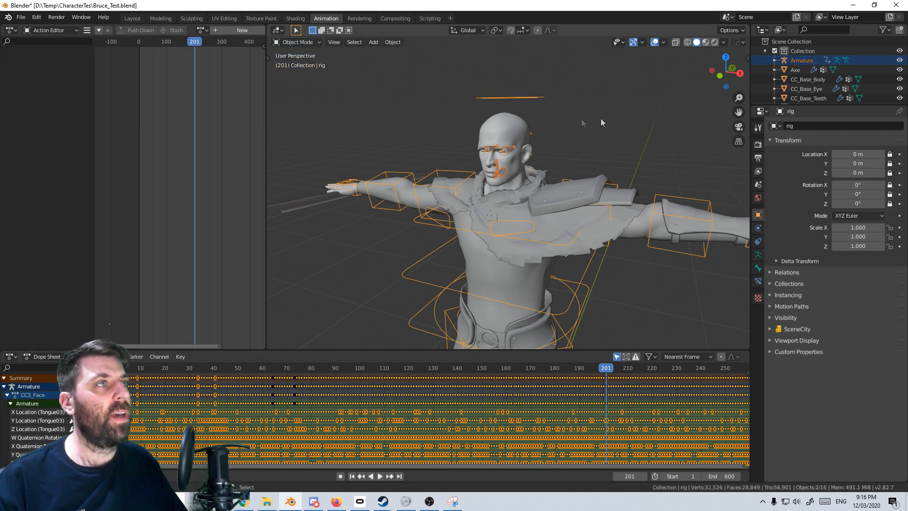
middle_click_drag(540, 139, 530, 147)
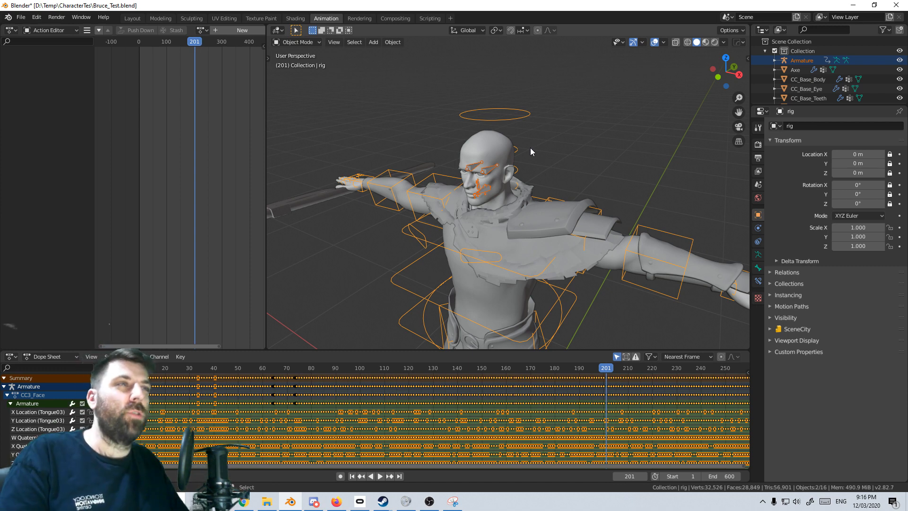
key("Delete")
Scrub to frame 152 to check the face and assign the CC3_Face action to the joined rig
left_click_drag(591, 371, 485, 399)
scroll(498, 220, "up", 8)
scroll(498, 221, "down", 4)
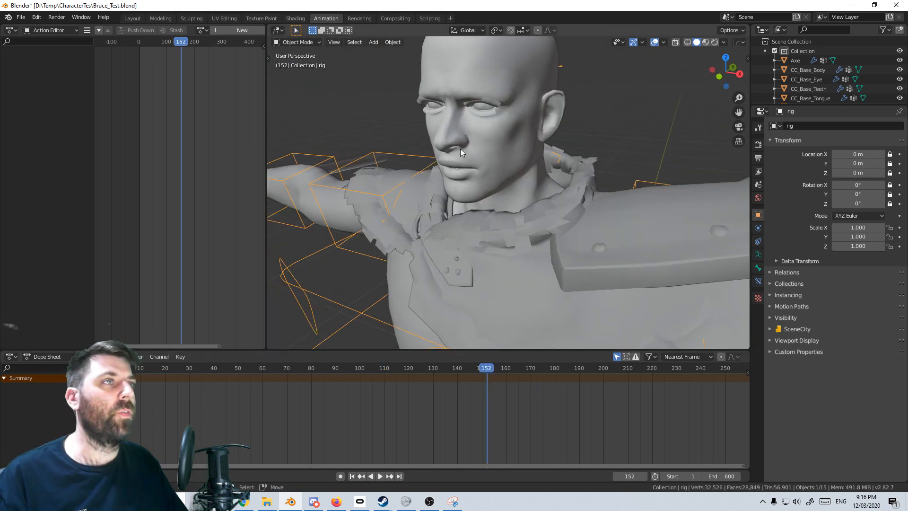
scroll(454, 156, "up", 4)
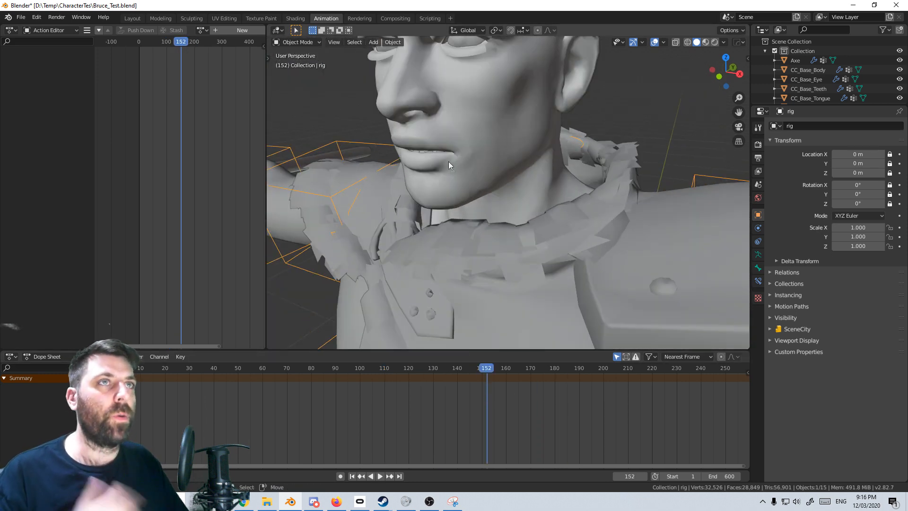
left_click(202, 30)
left_click(213, 45)
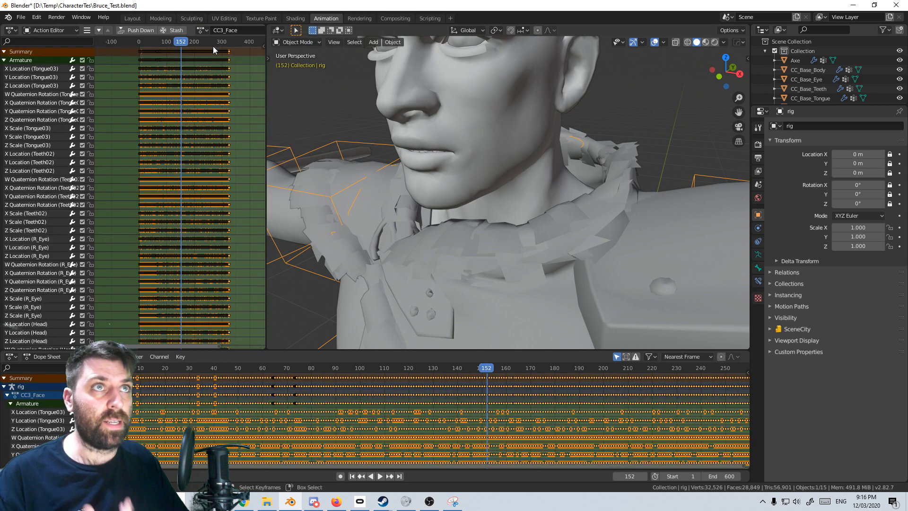
Scrub to frame 183, switch to wireframe shading, and set rig as the Armature modifier's object on CC_Base_Body
left_click_drag(266, 389, 628, 425)
key("z")
left_click(475, 219)
left_click_drag(525, 407, 358, 400)
key("space")
left_click(515, 158)
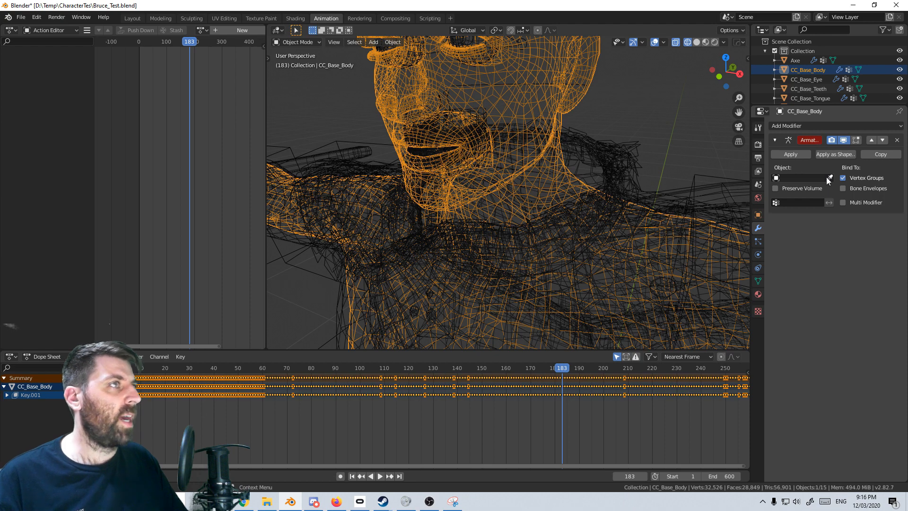
scroll(649, 101, "down", 5)
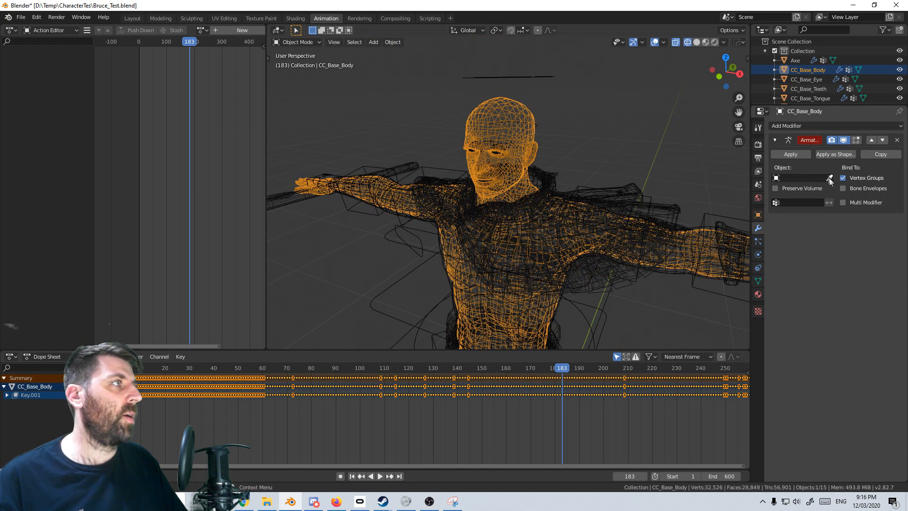
left_click(527, 77)
Set rig as the Armature modifier's object on the CC_Base_Eye, CC_Base_Teeth and CC_Base_Tongue meshes
scroll(509, 140, "up", 2)
left_click(490, 137)
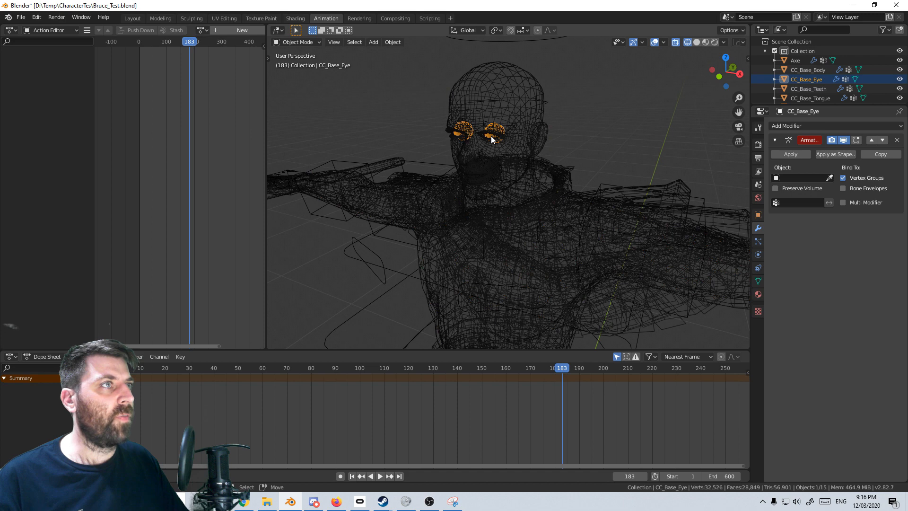
left_click(547, 41)
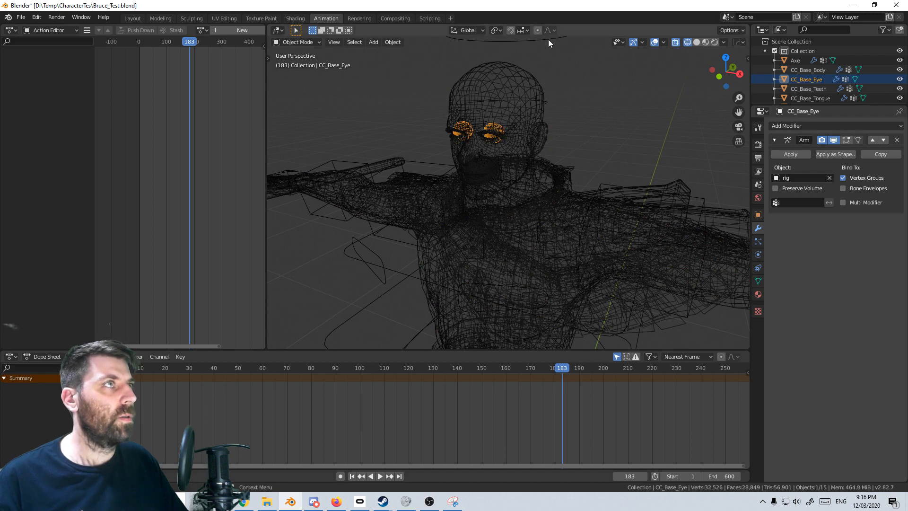
left_click(492, 163)
left_click(492, 163)
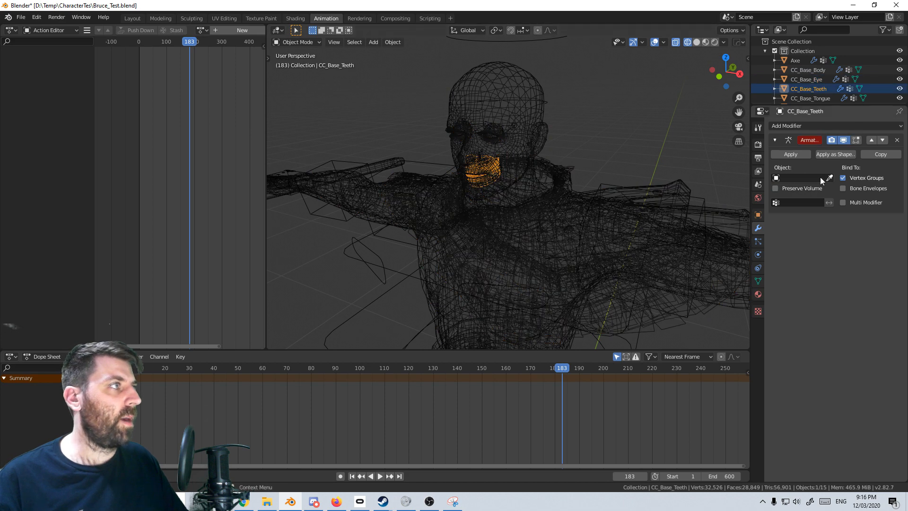
left_click(608, 183)
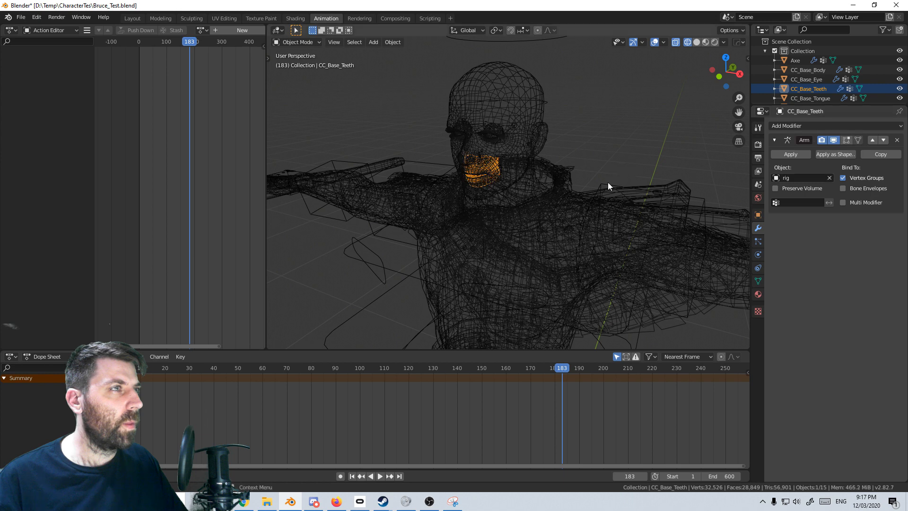
left_click(482, 176)
left_click(481, 178)
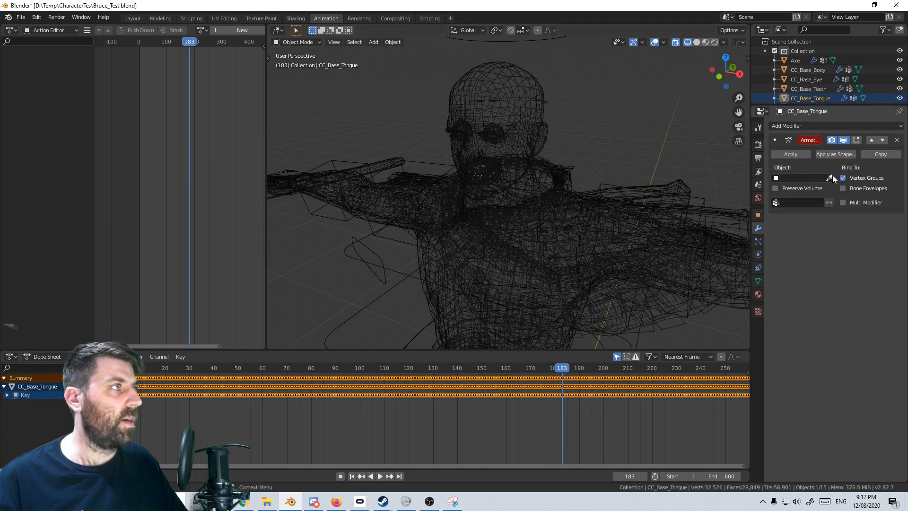
left_click(609, 181)
Return the viewport to solid shading and scrub the timeline to frame 227 to check the facial animation
key("z")
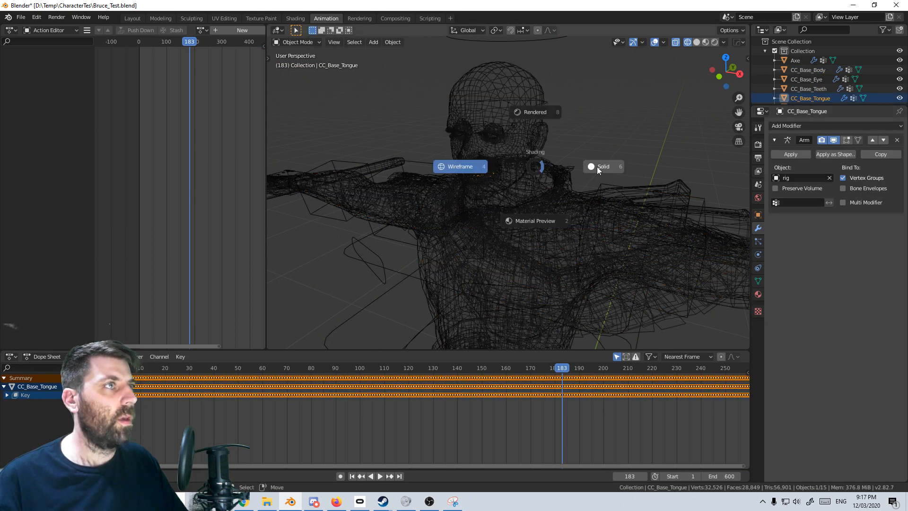
left_click(597, 166)
left_click_drag(501, 396, 669, 420)
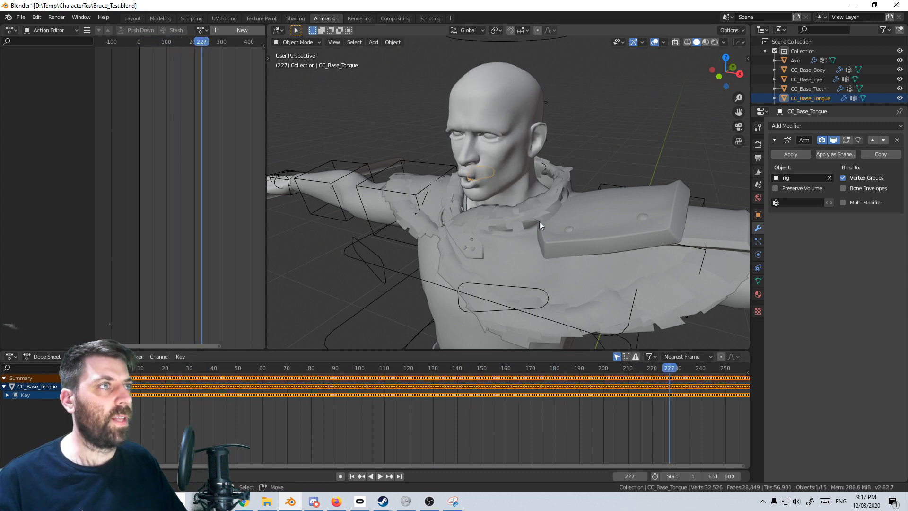
Try moving the rig's c_root_master.x control in Pose Mode to test whether the face bones follow, and cancel the move
scroll(476, 289, "down", 5)
middle_click_drag(475, 288, 502, 290)
left_click(606, 296)
middle_click_drag(607, 296, 601, 295)
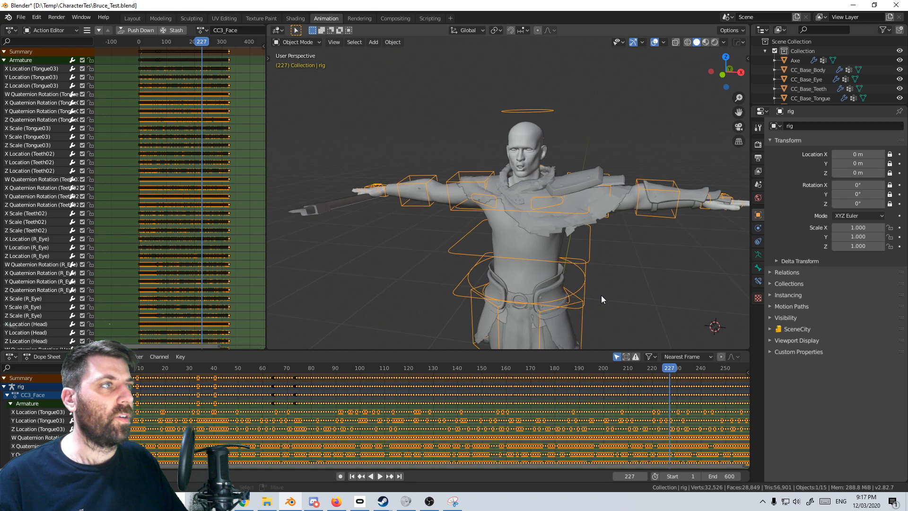
left_click(302, 75)
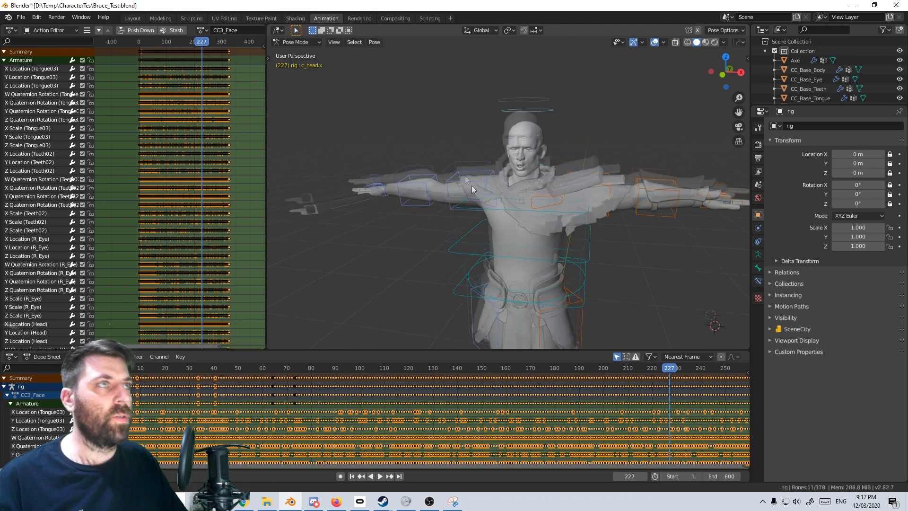
middle_click_drag(472, 185, 574, 270)
key("g")
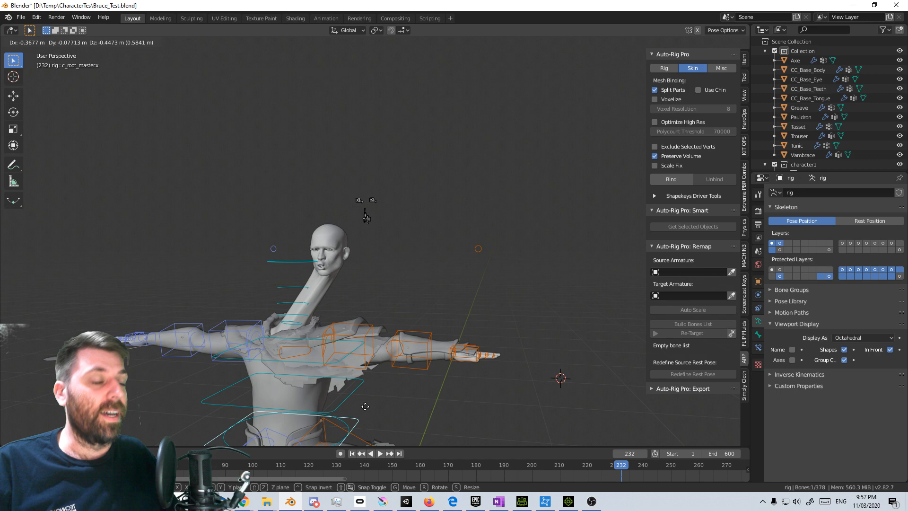
right_click(402, 405)
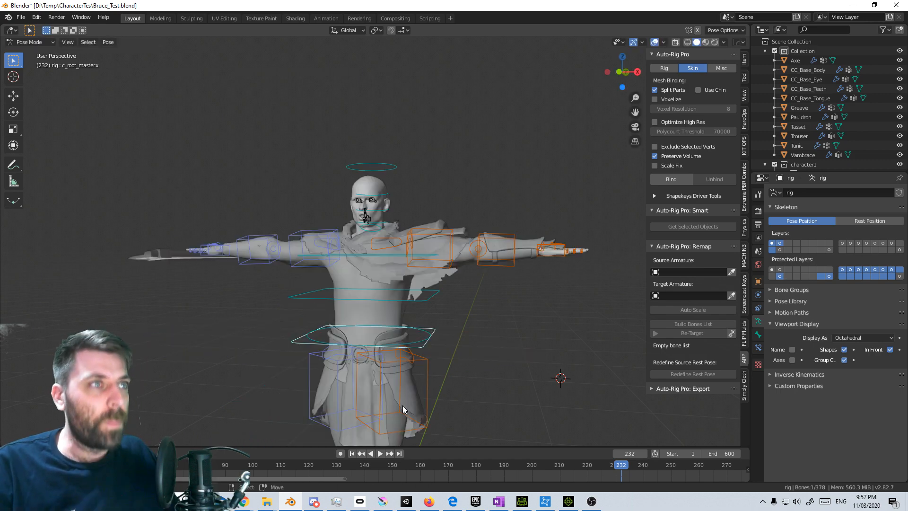
middle_click_drag(431, 341, 371, 298)
Put the rig into Edit Mode, switch to wireframe shading, and select the original Head bone
scroll(372, 298, "up", 8)
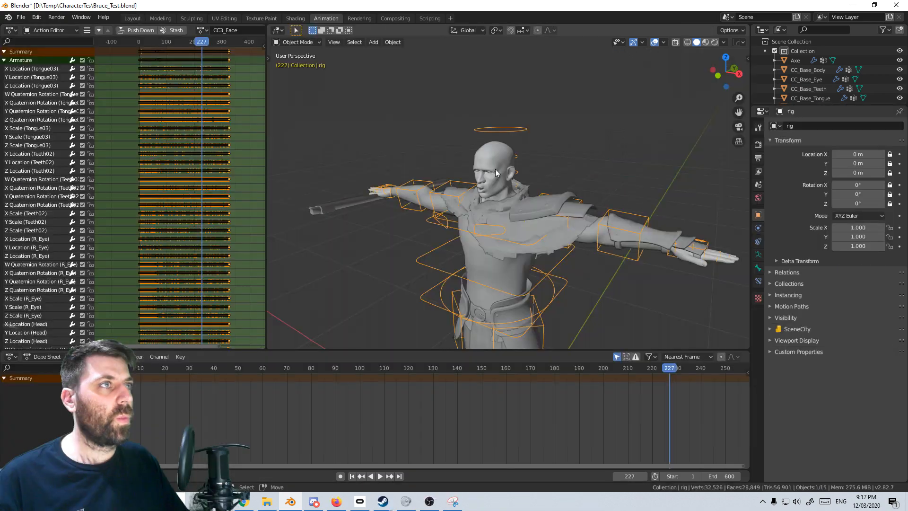
scroll(494, 169, "up", 5)
scroll(494, 170, "down", 4)
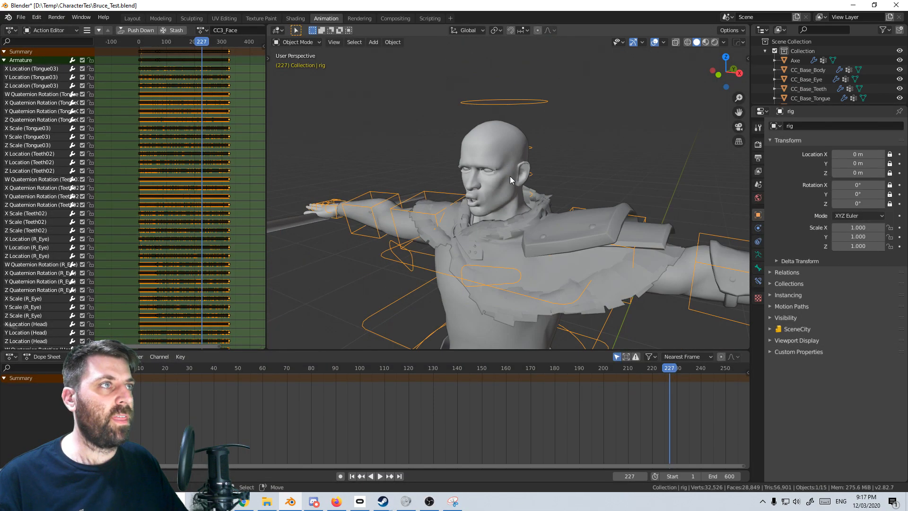
left_click(317, 44)
left_click(299, 57)
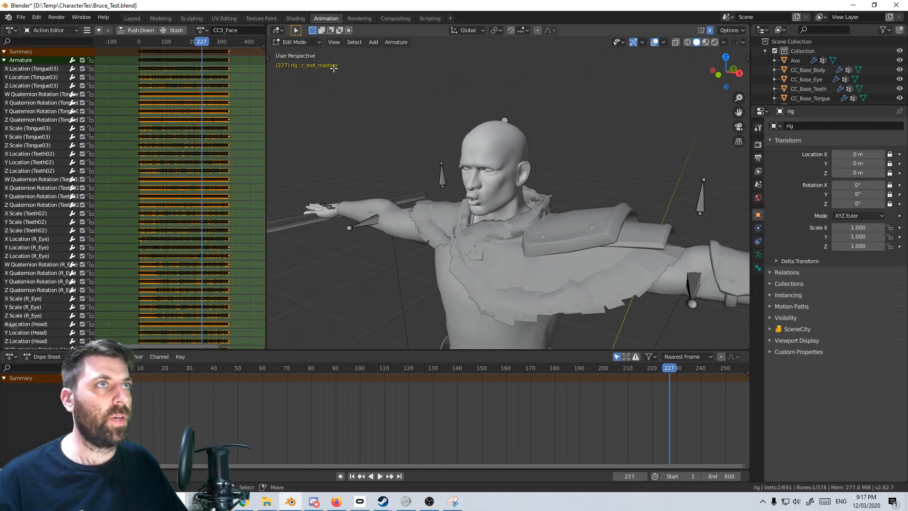
key("a")
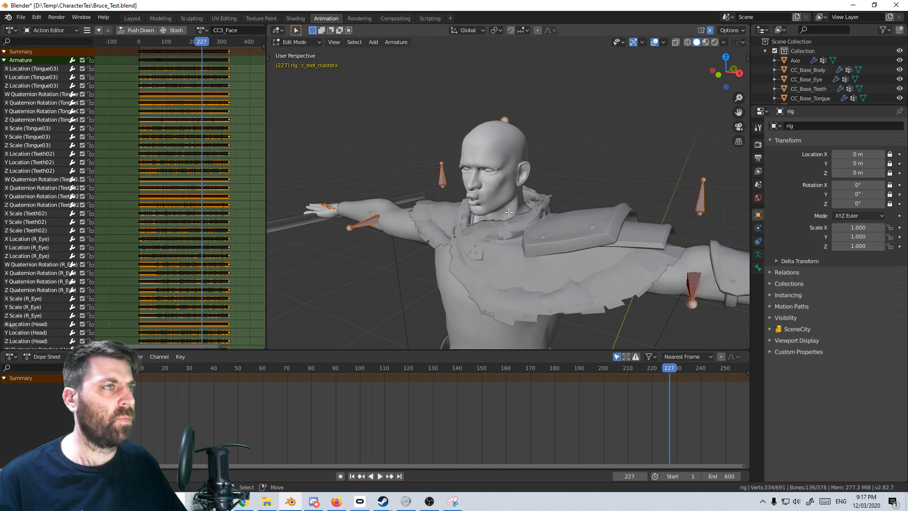
key("z")
key("shift+z")
scroll(474, 183, "up", 5)
mouse_move(468, 211)
middle_mouse_down()
mouse_move(511, 213)
mouse_move(458, 210)
middle_mouse_up()
middle_click_drag(384, 232, 440, 200, "shift")
left_click(440, 194)
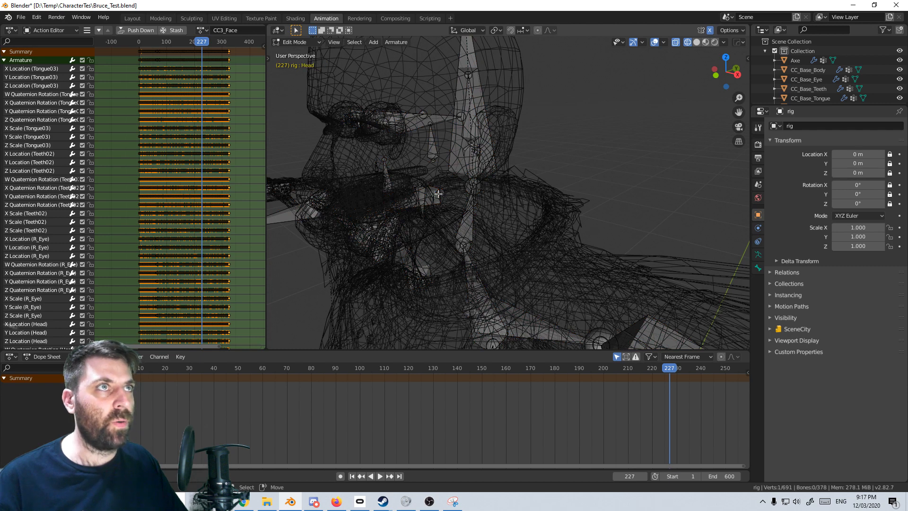
Set c_head.x as the parent of the rig's original Head bone in its bone relations
left_click(758, 268)
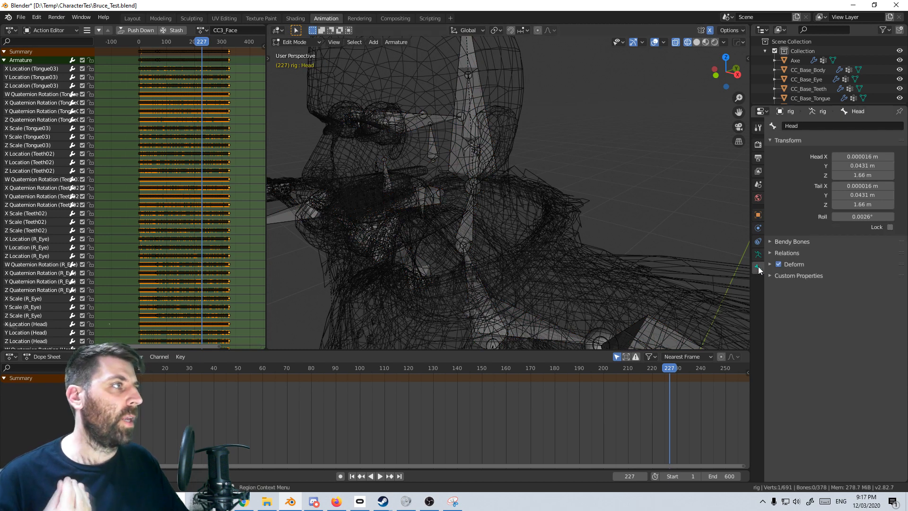
left_click(771, 253)
left_click(853, 288)
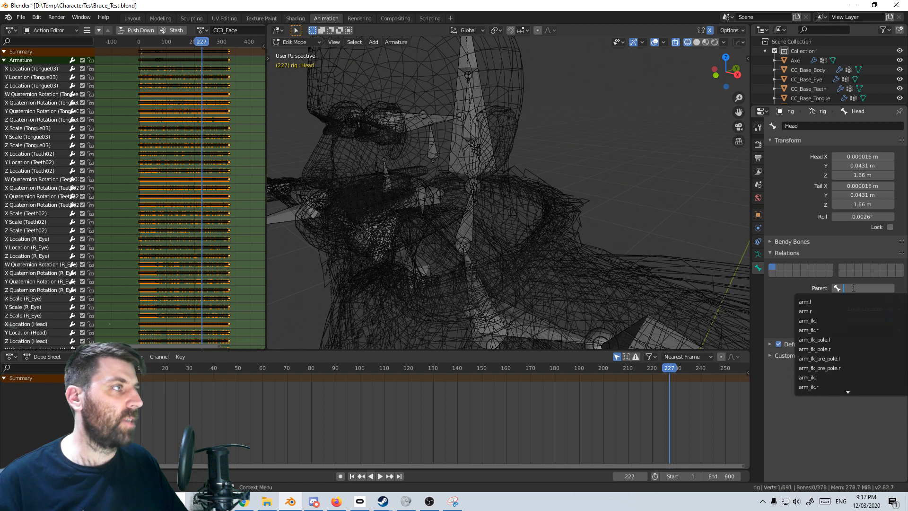
type("head")
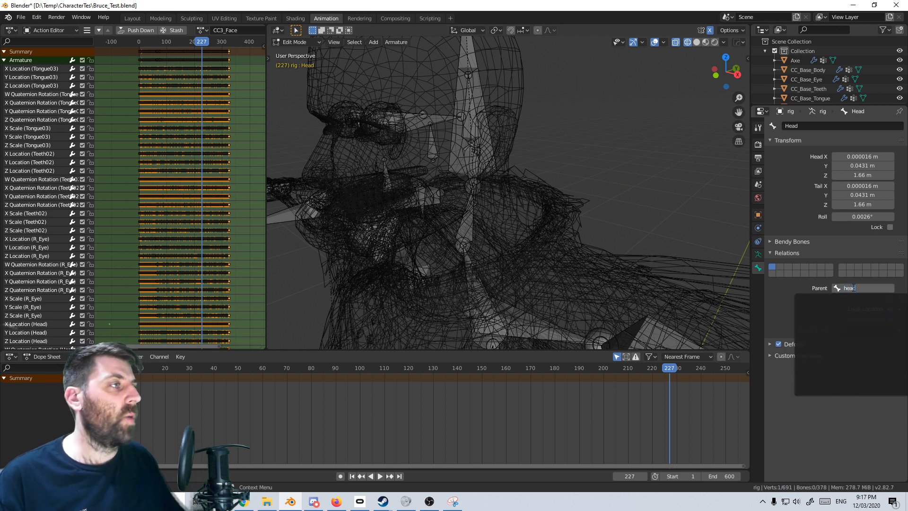
key("BackSpace")
key("BackSpace")
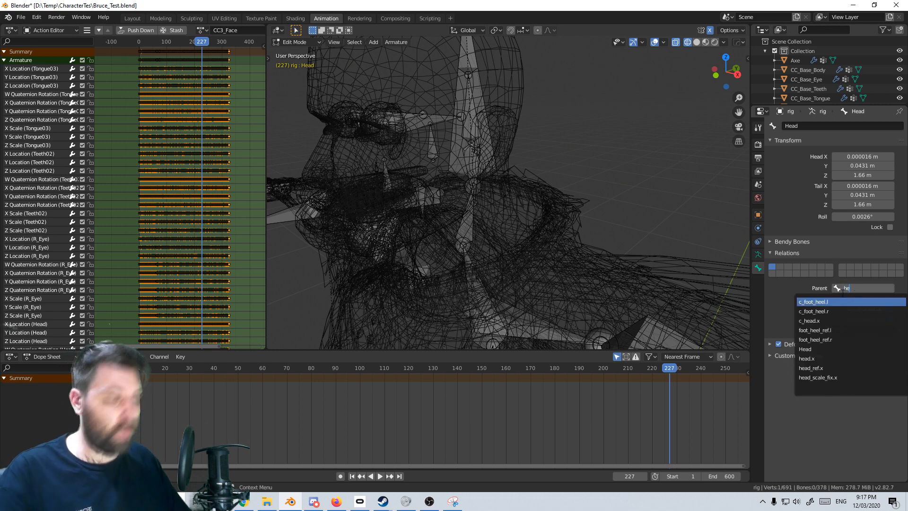
type("h")
key("BackSpace")
type("a")
left_click(842, 301)
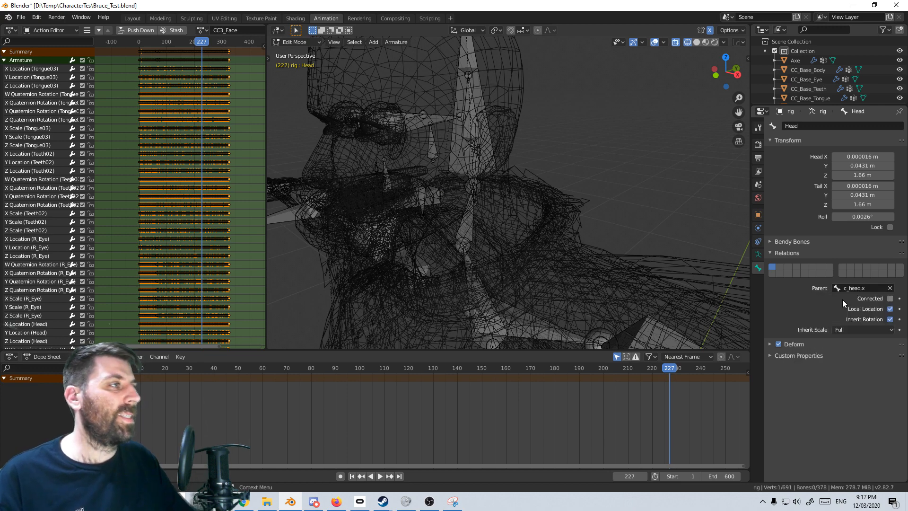
Put the rig into Pose Mode, return to solid shading, and rotate the c_spine_01.x control to test the head attachment
scroll(569, 187, "down", 5)
key("Tab")
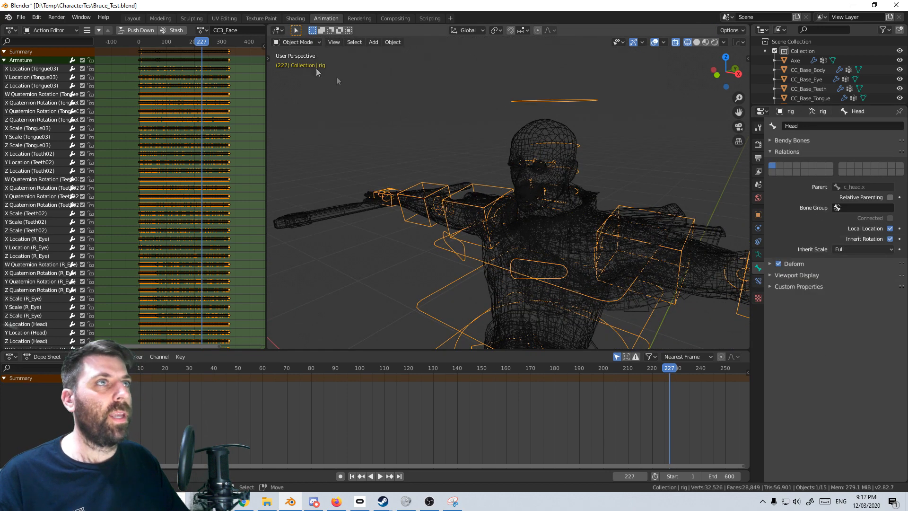
left_click(297, 42)
left_click(299, 74)
left_click(580, 248)
key("r")
left_click(600, 250)
key("z")
left_click(647, 248)
scroll(637, 258, "up", 4)
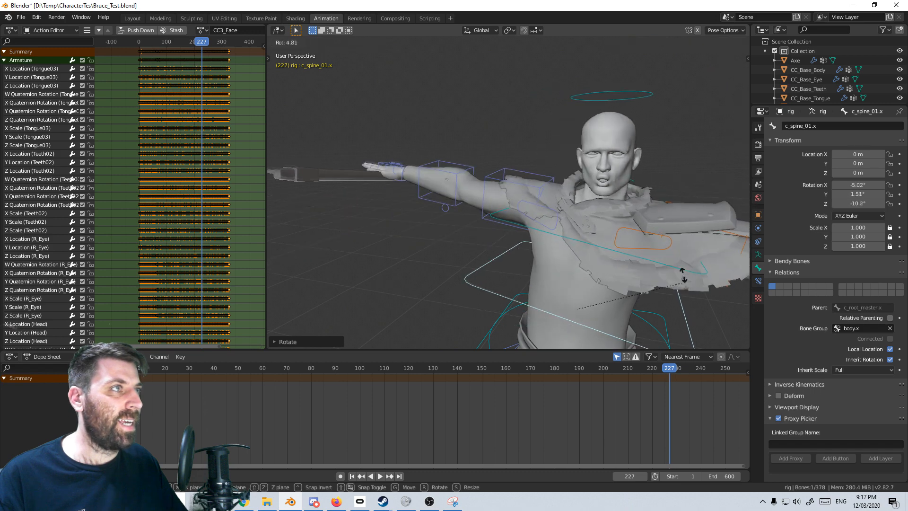
Rotate the c_spine_01.x control again to check how the head and face follow the torso
key("r")
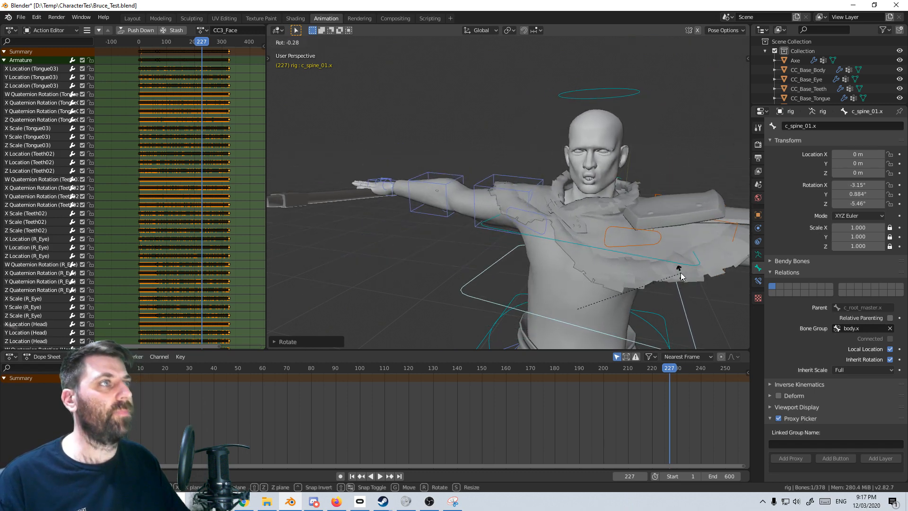
right_click(679, 271)
middle_click_drag(676, 336, 625, 285, "shift")
key("r")
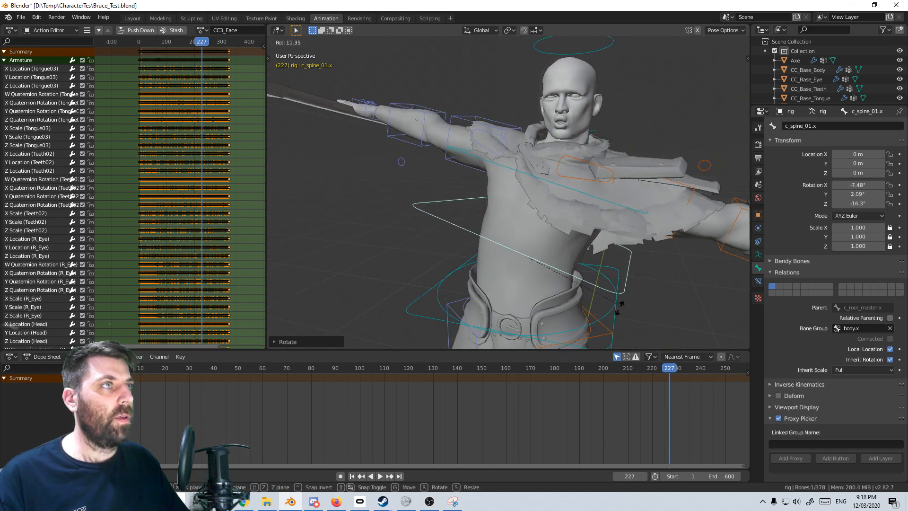
left_click(616, 315)
Try a trackball rotation of the c_root_master.x control and cancel it
left_click(616, 316)
key("r")
key("r")
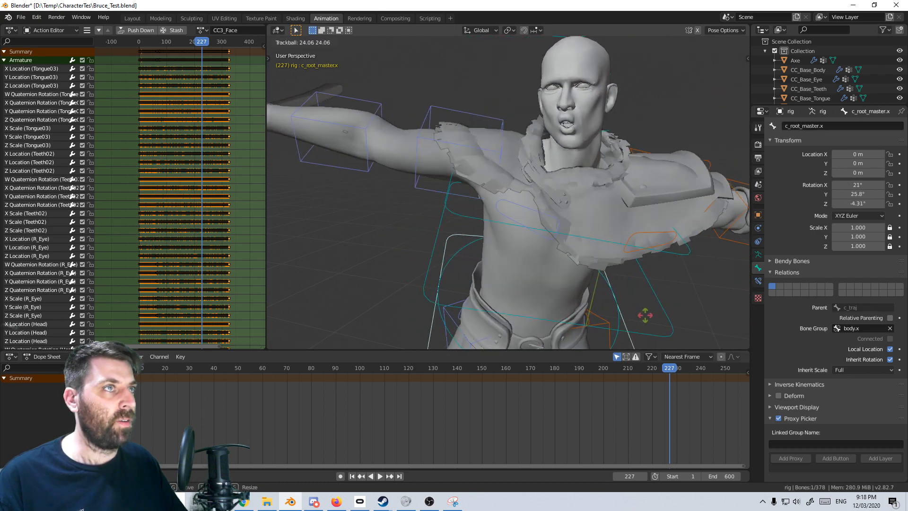
right_click(610, 300)
Lower the c_root_master.x control by about 0.29 m so the whole character crouches
scroll(604, 294, "down", 4)
middle_click_drag(592, 298, 399, 105)
middle_click_drag(457, 238, 542, 231, "shift")
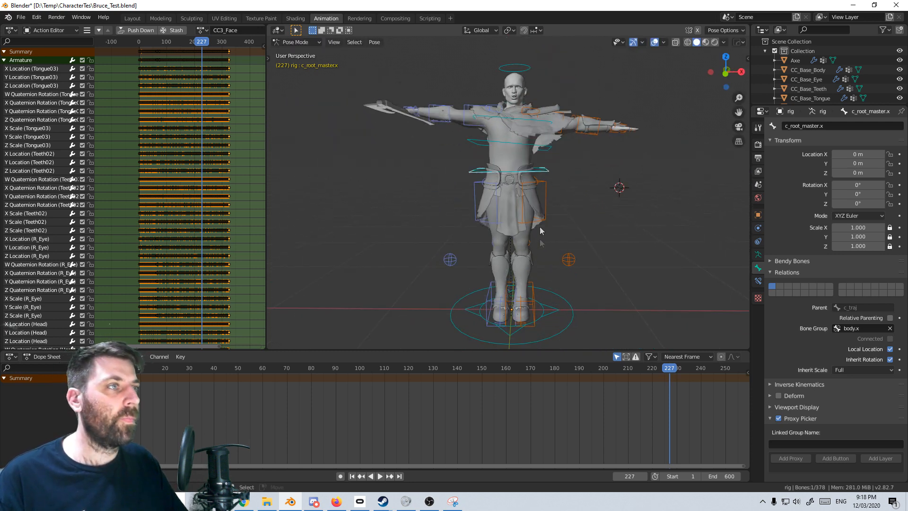
key("g")
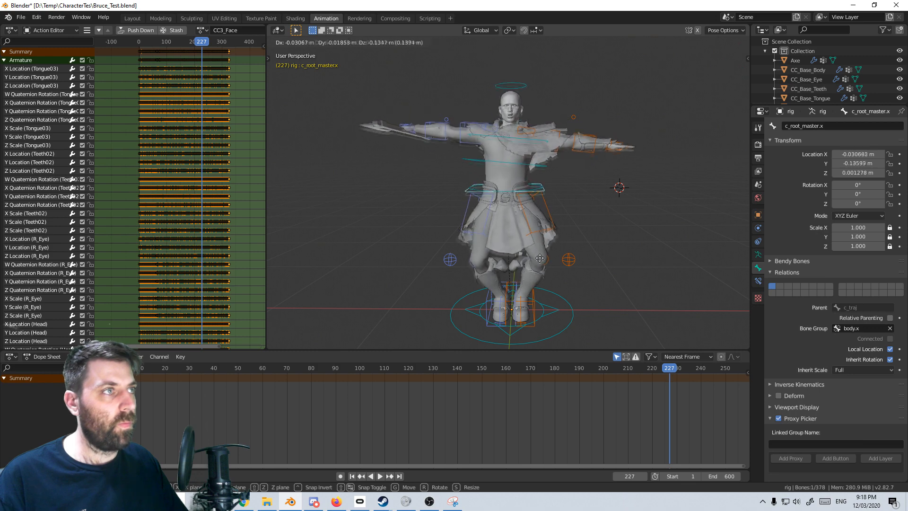
left_click(535, 253)
scroll(539, 257, "up", 3)
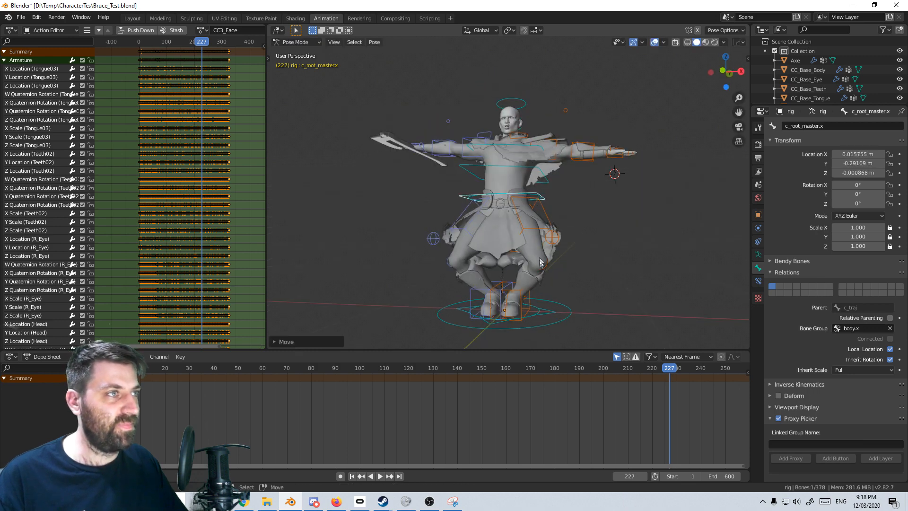
middle_click_drag(541, 269, 510, 302)
Try rotating the c_head.x control and cancel the rotation
left_click(502, 95)
key("r")
key("Escape")
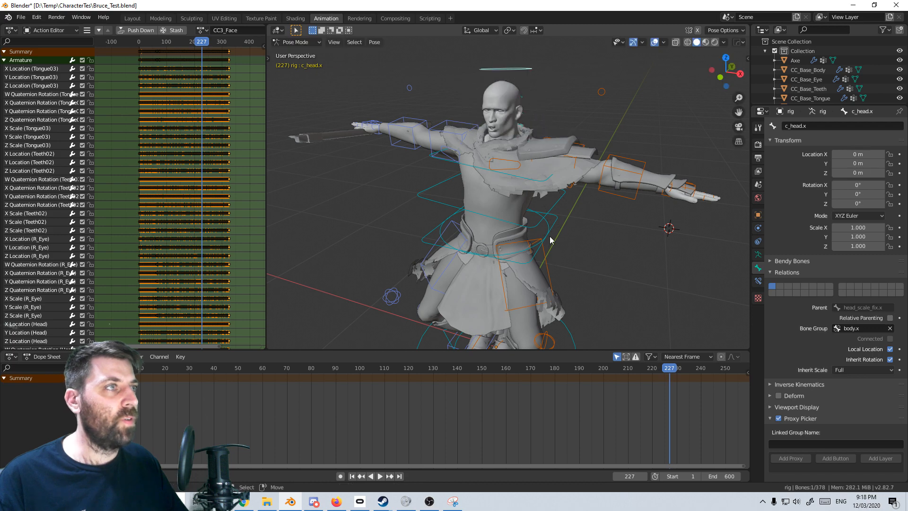
Move the c_root_master.x control again to adjust the crouch and check that the face follows the body
left_click(550, 240)
key("g")
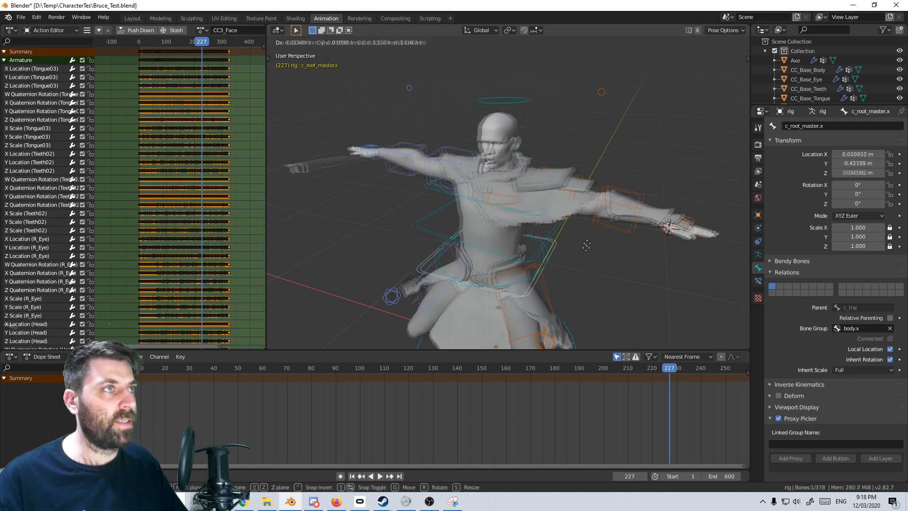
left_click(525, 229)
Rotate the c_forearm_fk.r control to about -65° on Z to bend the arm holding the axe
left_click(424, 162)
key("r")
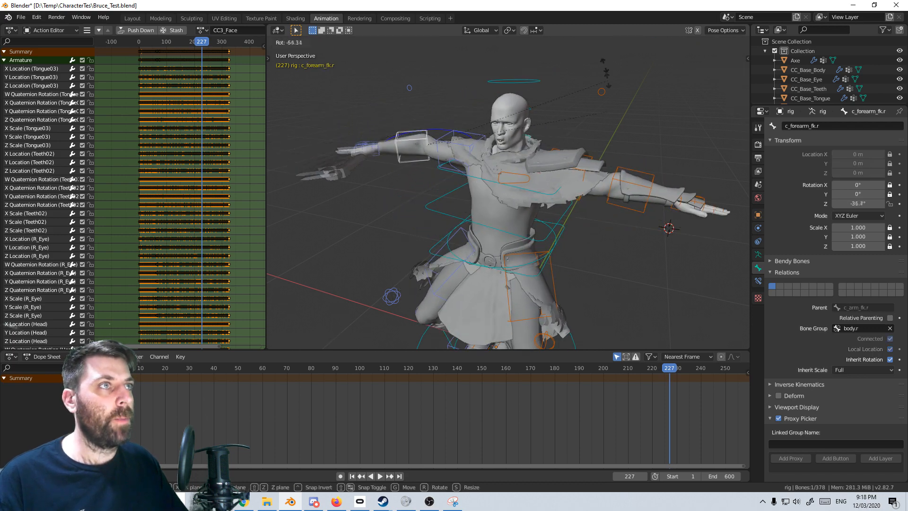
right_click(378, 336)
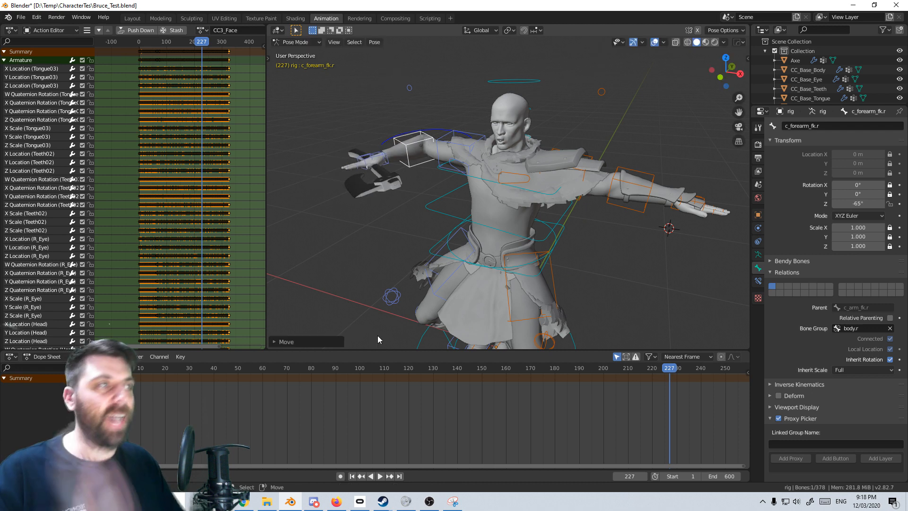